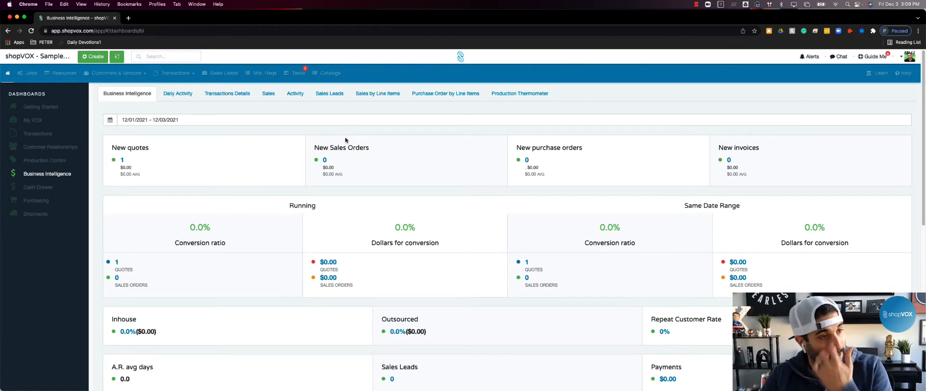
# Step: Open the POS pricing products and bring up the list of products that can be copied from other accounts
pyautogui.click(23, 57)
pyautogui.moveTo(33, 81)
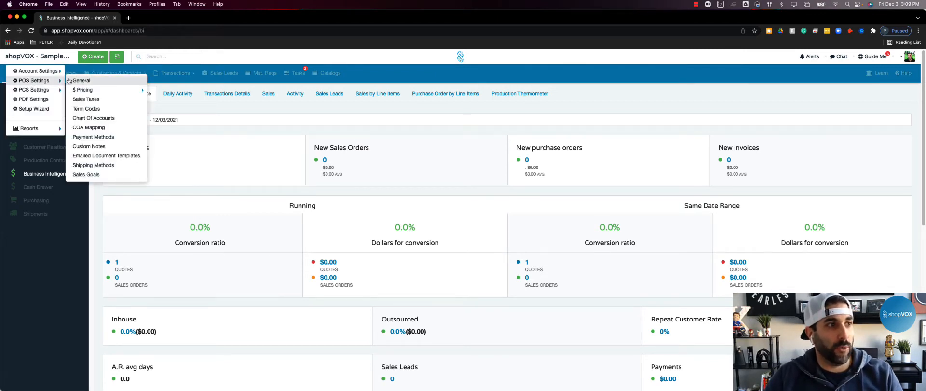
pyautogui.moveTo(111, 93)
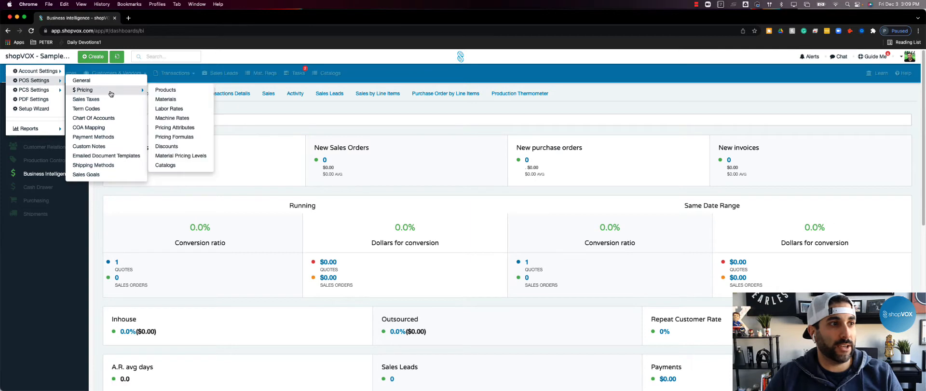
pyautogui.click(178, 93)
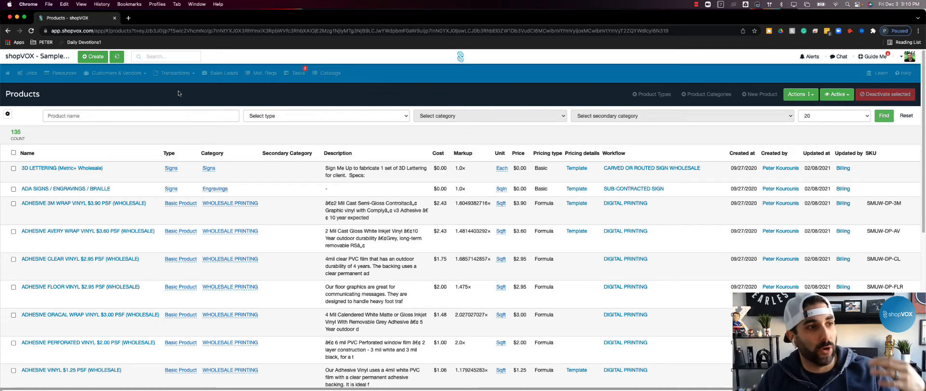
pyautogui.click(792, 96)
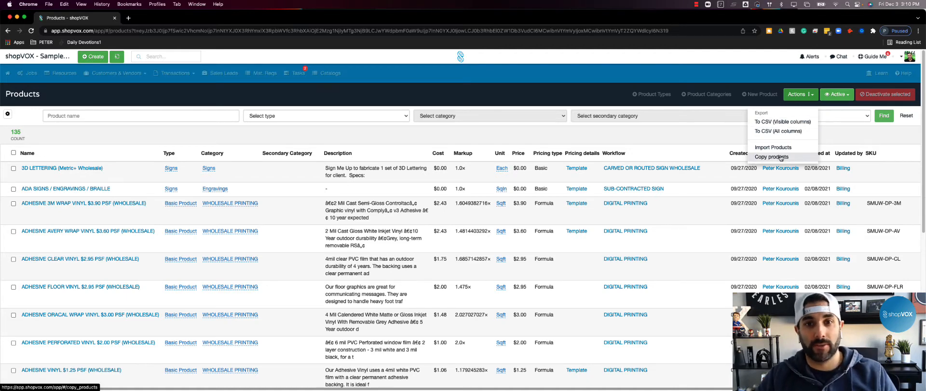
pyautogui.click(780, 157)
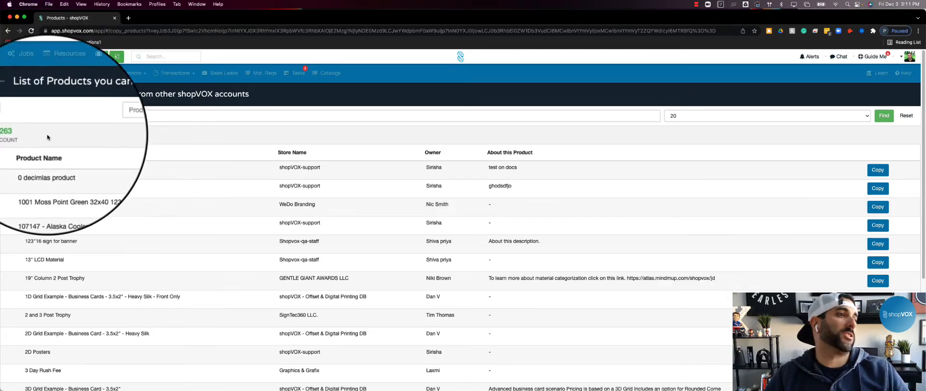
# Step: Look through the copyable products and search them by the name "trophy"
pyautogui.scroll(-3, 535, 299)
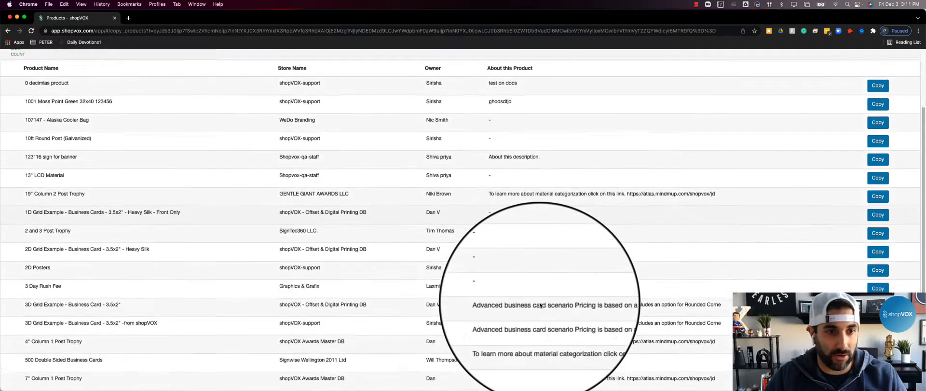
pyautogui.scroll(-3, 534, 310)
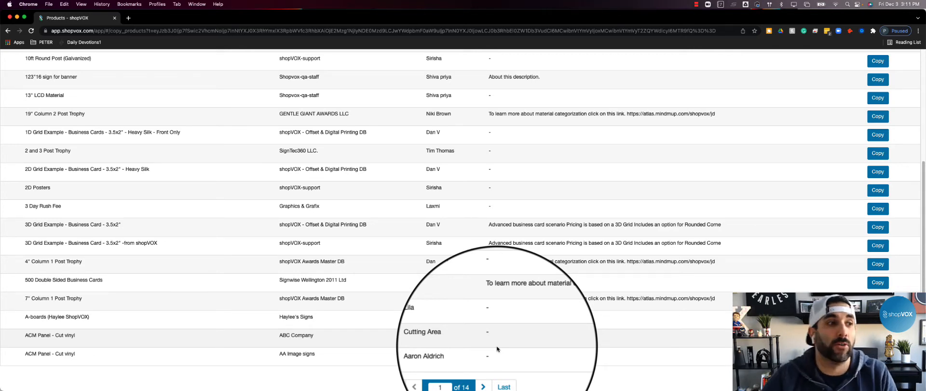
pyautogui.scroll(5, 498, 349)
pyautogui.click(197, 118)
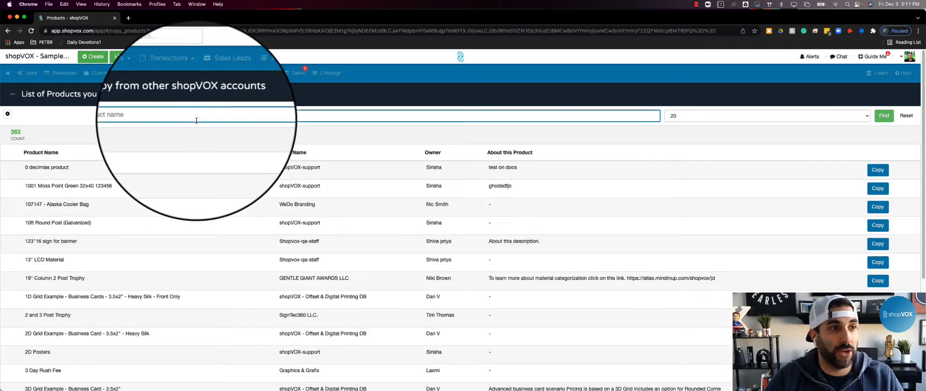
pyautogui.write('trophy')
pyautogui.press('Return')
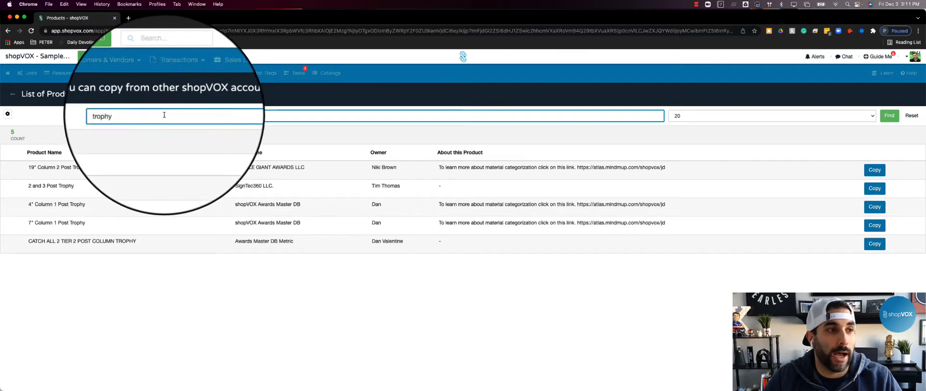
# Step: Search the copyable products for "business cards"
pyautogui.press('super+a')
pyautogui.write('business car')
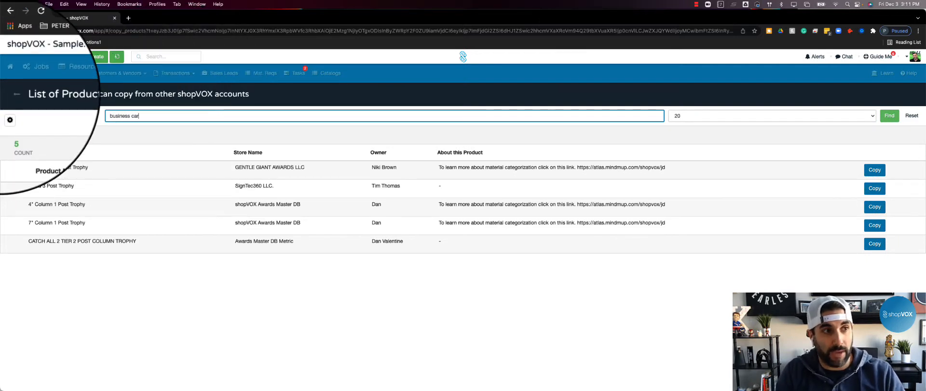
pyautogui.write('ds')
pyautogui.press('Return')
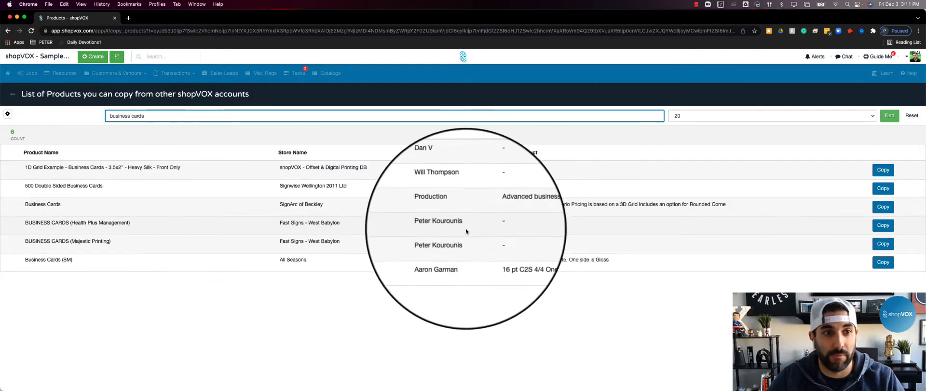
# Step: Search the copyable products for "banner"
pyautogui.moveTo(170, 118); pyautogui.dragTo(36, 110)
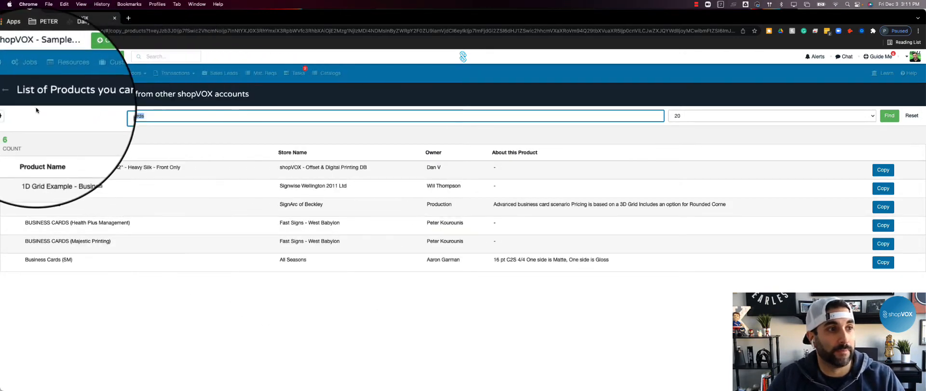
pyautogui.write('banner')
pyautogui.press('Return')
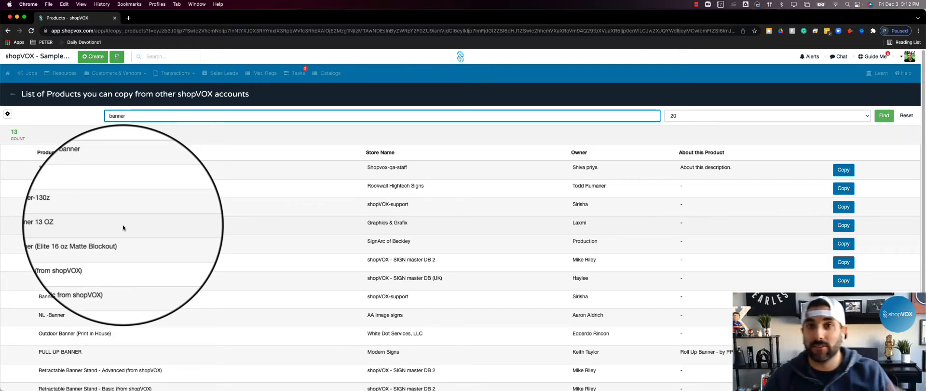
# Step: Search for "channel letter" and copy the product "Channel Letters - Face Lit - Raceway Mounted (from shopVOX)" into the account
pyautogui.moveTo(142, 116); pyautogui.dragTo(1, 88)
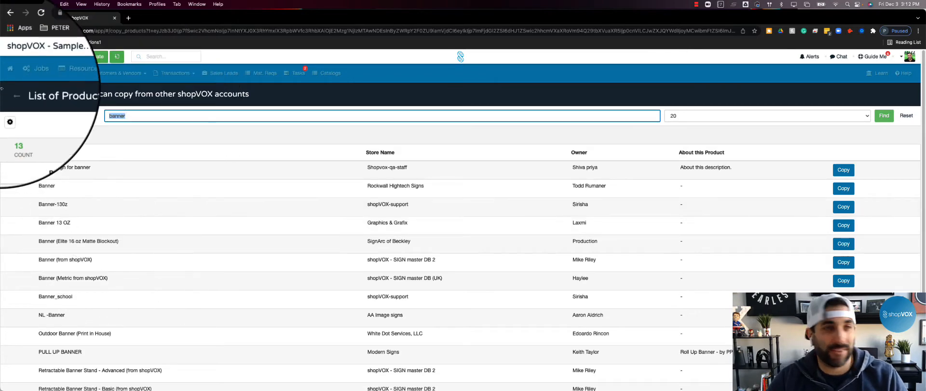
pyautogui.write('channel letter')
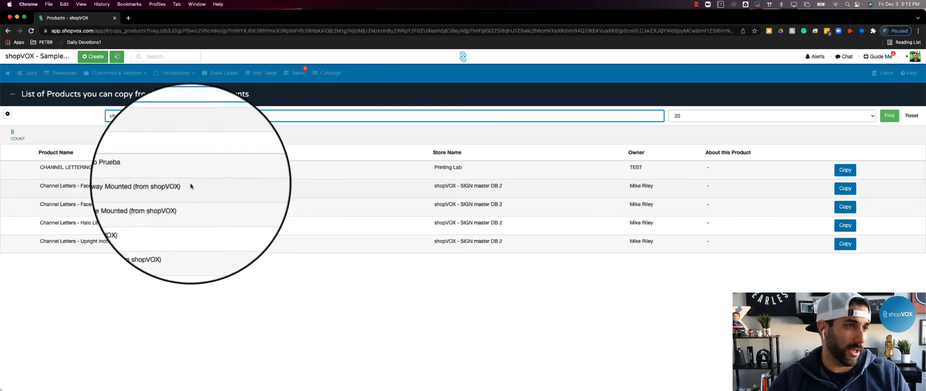
pyautogui.moveTo(191, 188); pyautogui.dragTo(39, 189)
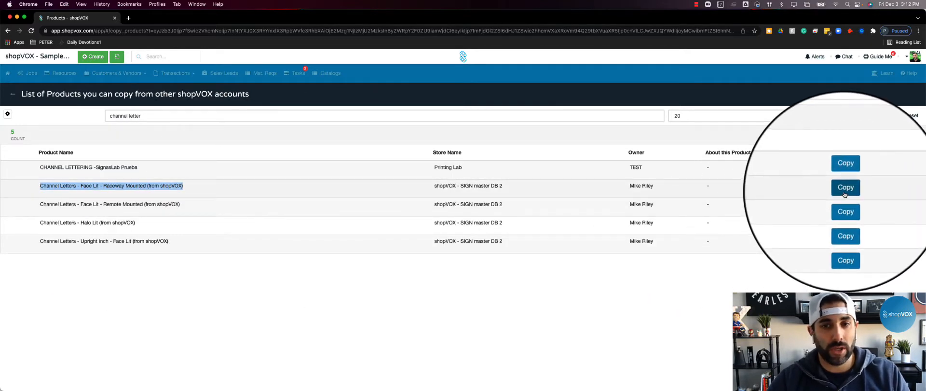
pyautogui.click(845, 194)
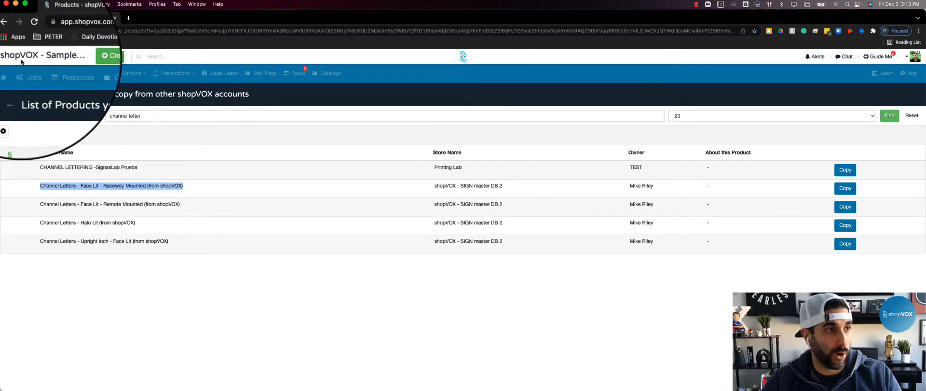
# Step: Return to the account's own pricing products and find "Channel Letters - Face Lit - Raceway Mounted (from shopVOX)" by name
pyautogui.click(27, 57)
pyautogui.moveTo(34, 81)
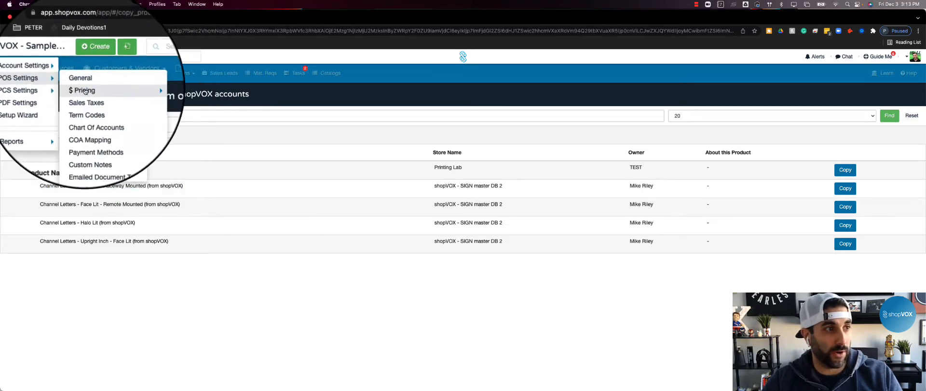
pyautogui.moveTo(87, 90)
pyautogui.click(166, 88)
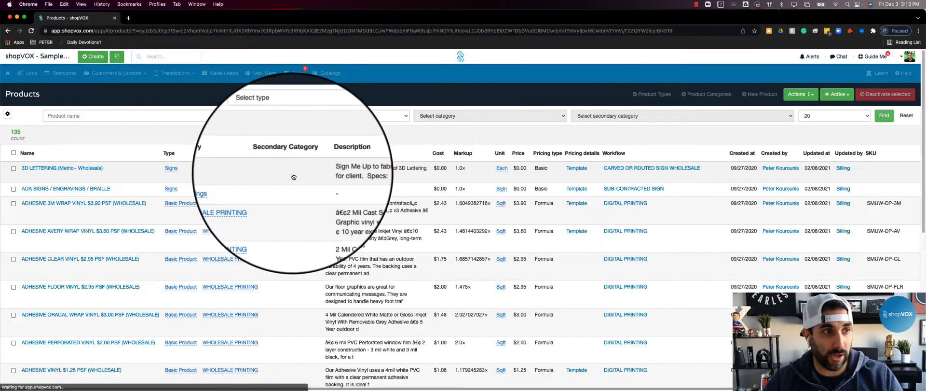
pyautogui.click(165, 119)
pyautogui.press('super+v')
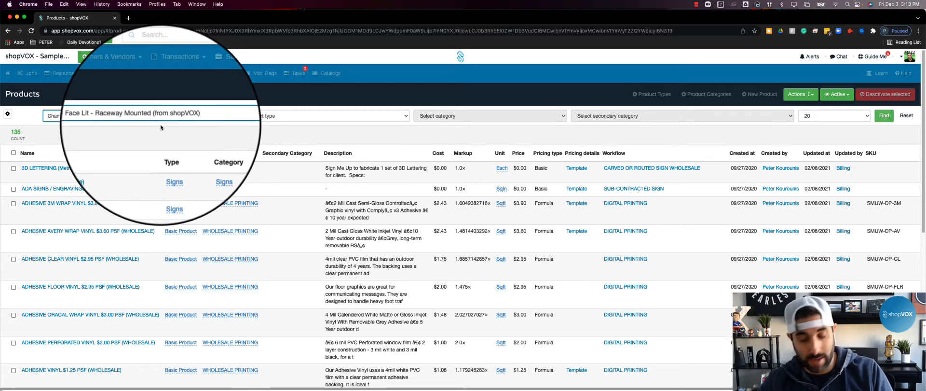
pyautogui.press('Return')
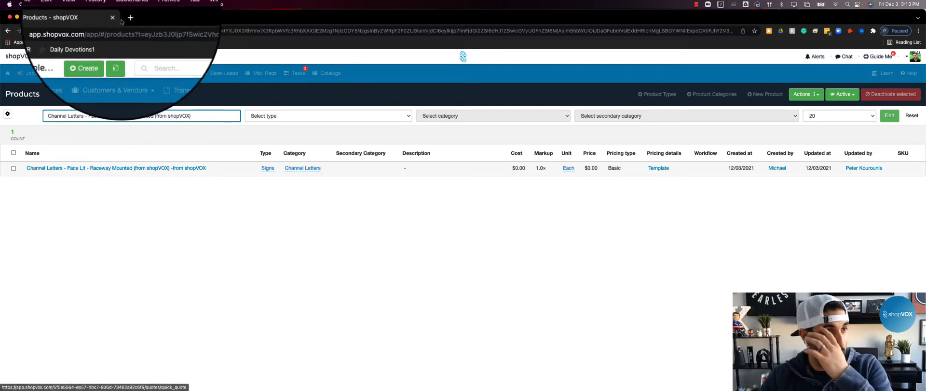
# Step: Start a quick quote in a new browser tab and choose the copied Channel Letters - Face Lit - Raceway Mounted product for its new item
pyautogui.rightClick(120, 57)
pyautogui.click(130, 57)
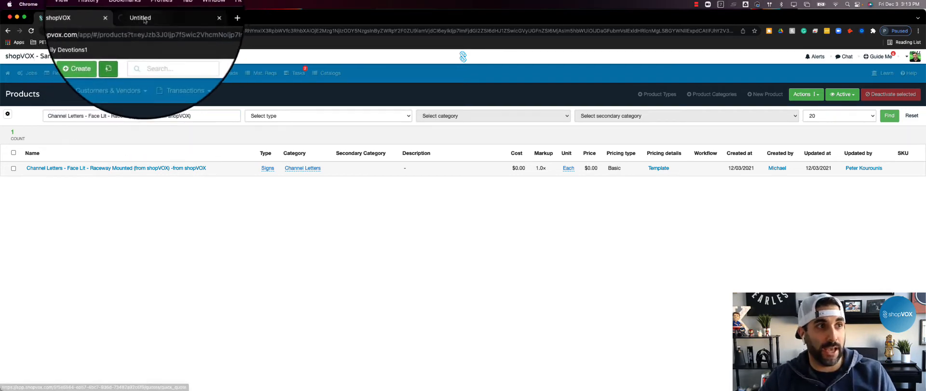
pyautogui.click(144, 21)
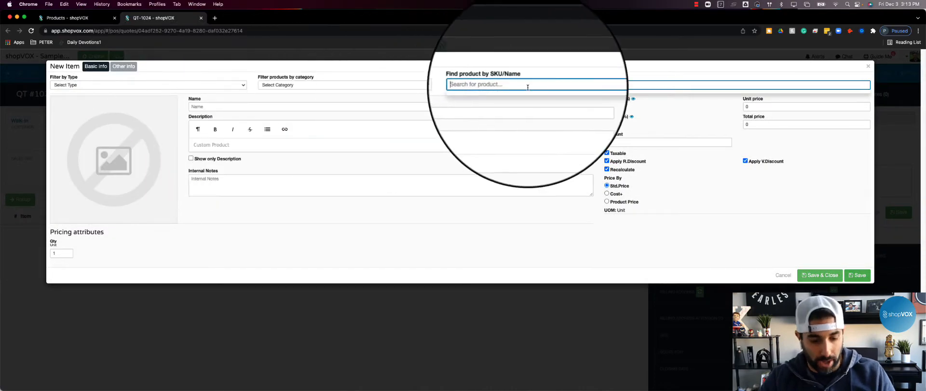
pyautogui.press('super+v')
pyautogui.press('Return')
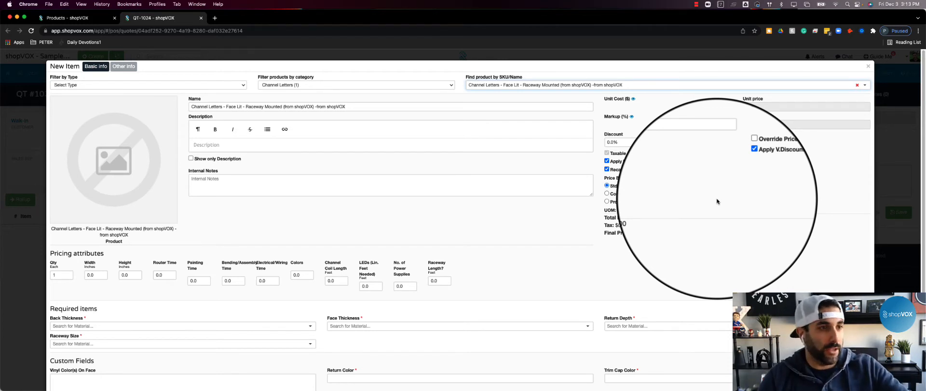
# Step: Set the quote item's quantity to 10
pyautogui.click(262, 181)
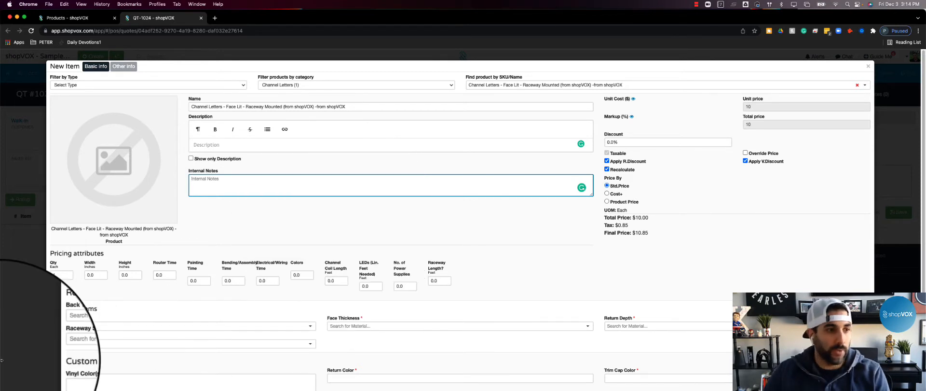
pyautogui.click(62, 275)
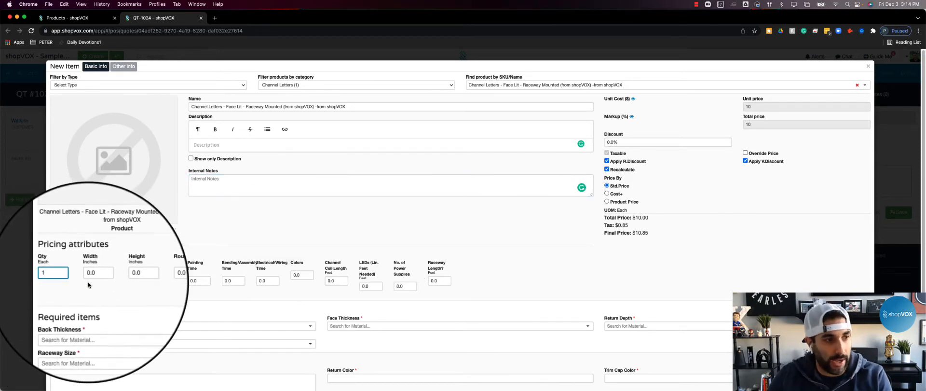
pyautogui.write('10')
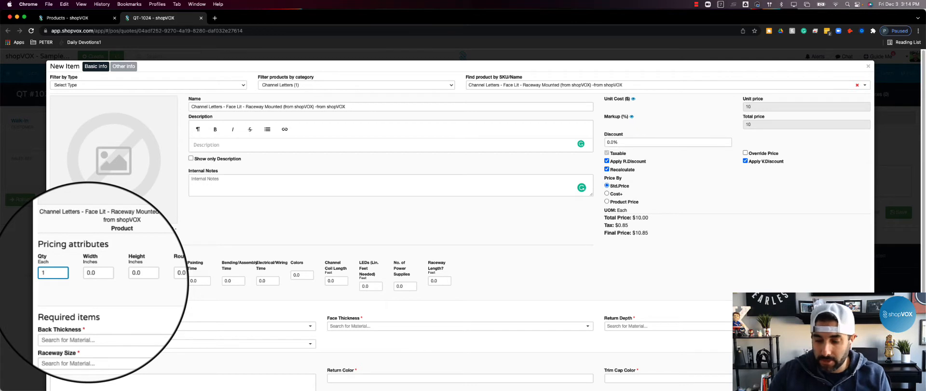
pyautogui.press('super+a')
pyautogui.write('10')
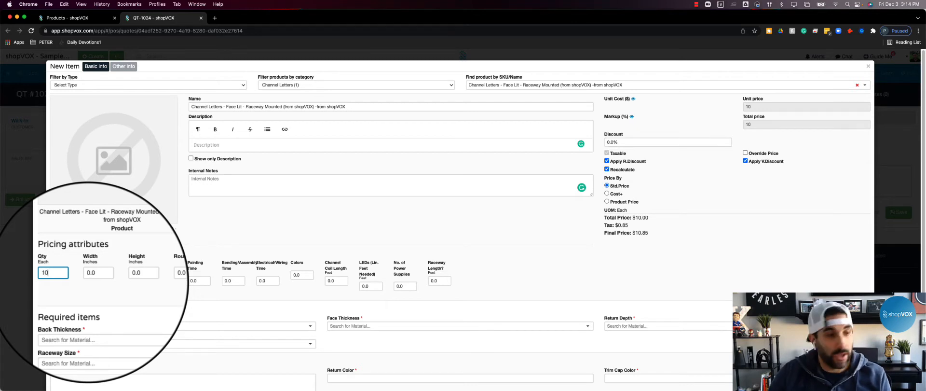
pyautogui.press('Tab')
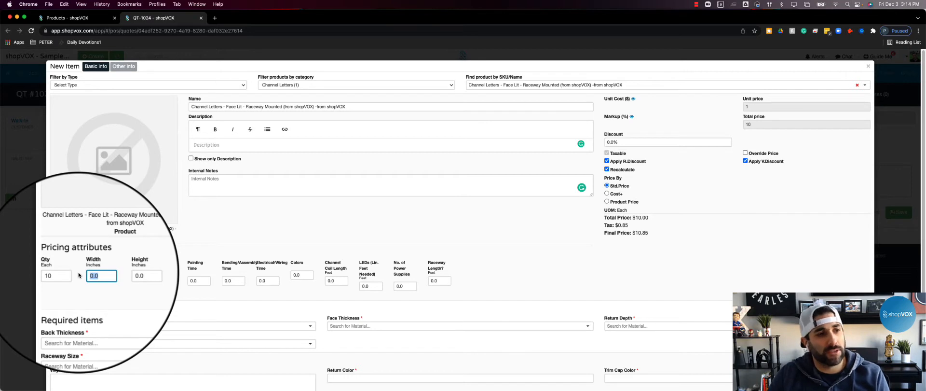
# Step: Set the item's width to 120 inches, height to 36 inches and router time to 2
pyautogui.write('120')
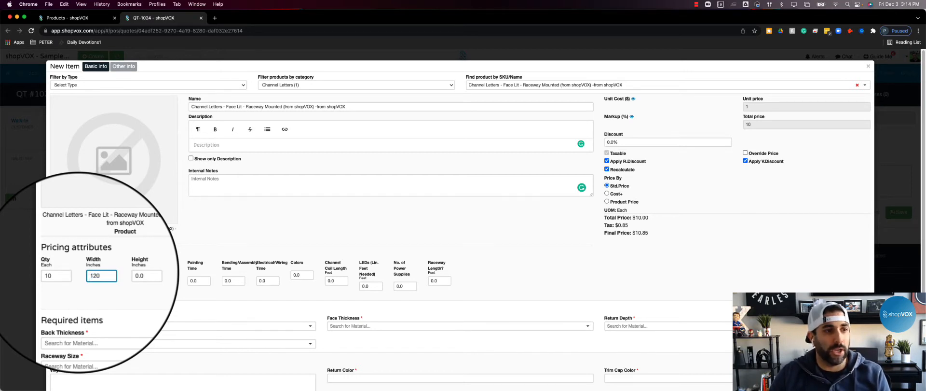
pyautogui.press('Tab')
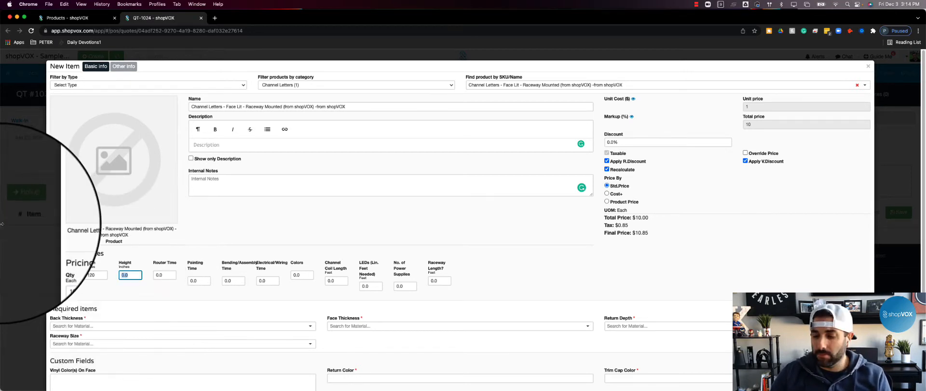
pyautogui.write('36')
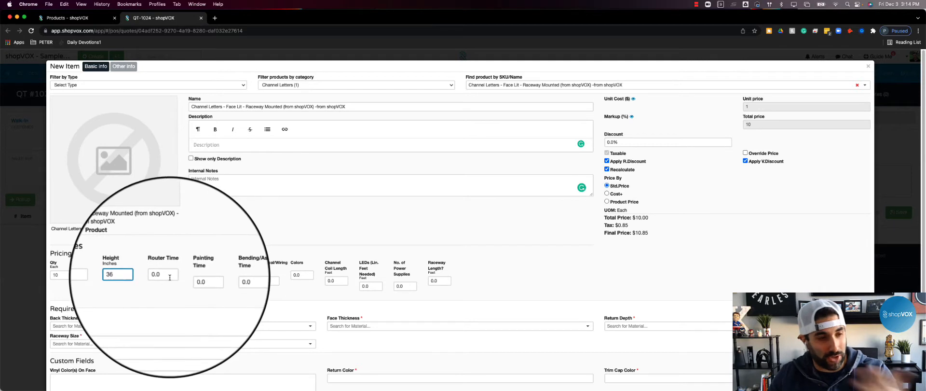
pyautogui.press('Tab')
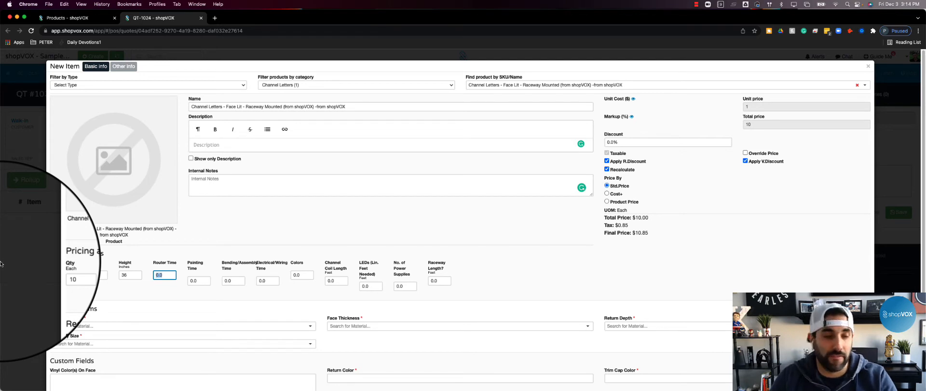
pyautogui.write('2')
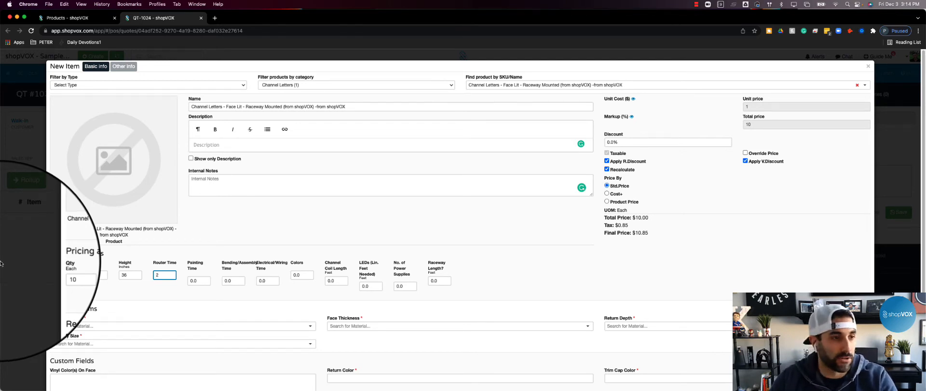
pyautogui.click(201, 281)
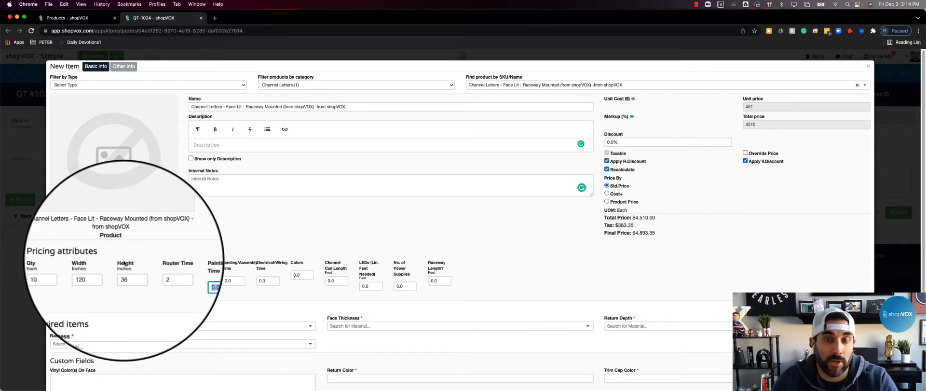
# Step: Set the item's painting time to 2, bending/assembly time to 8 and electrical/wiring time to 6
pyautogui.write('2')
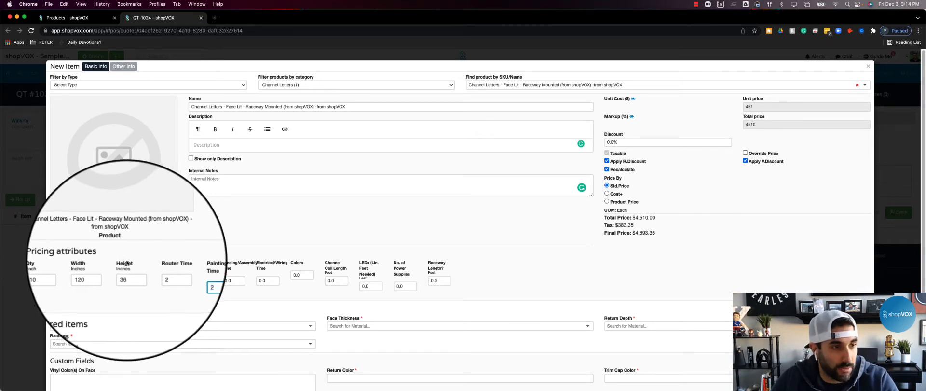
pyautogui.press('Tab')
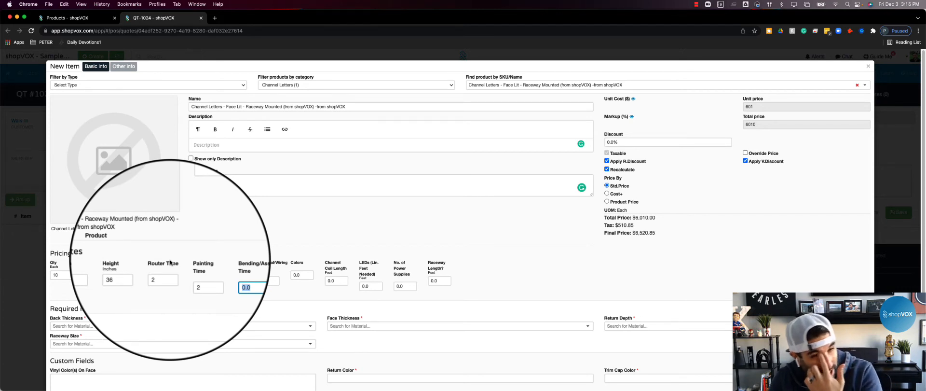
pyautogui.write('8')
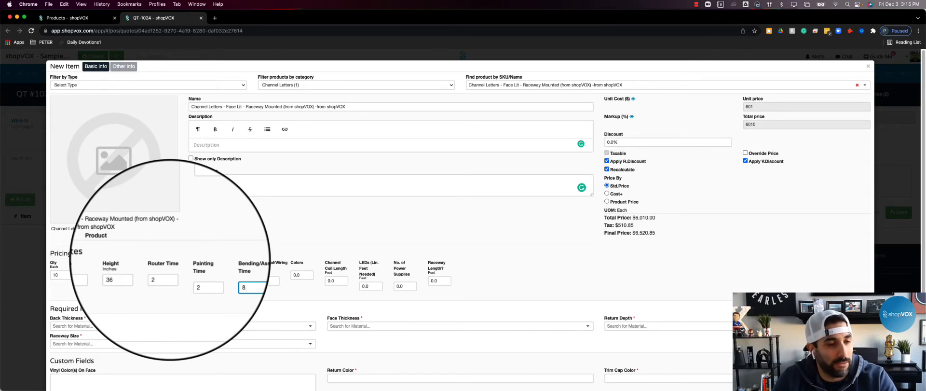
pyautogui.click(274, 284)
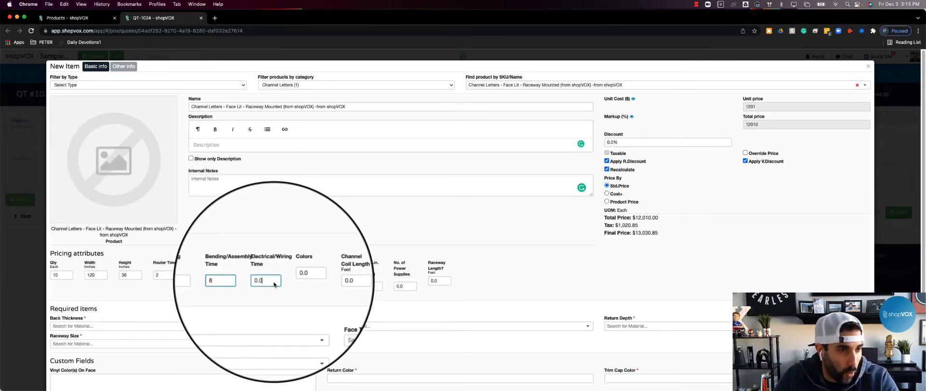
pyautogui.moveTo(274, 285); pyautogui.dragTo(79, 272)
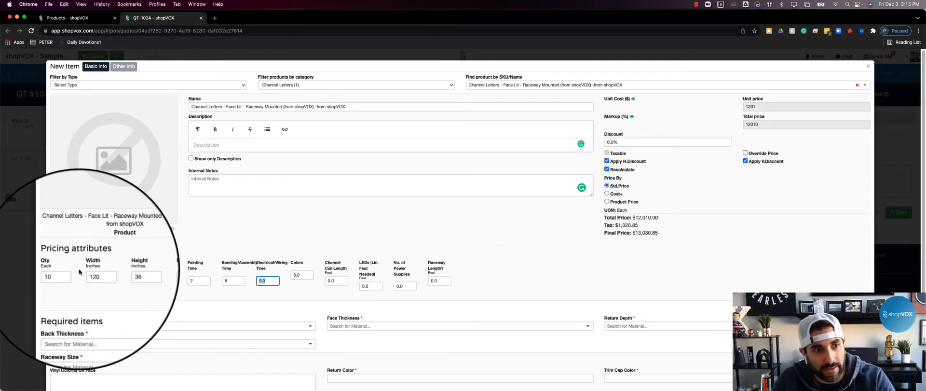
pyautogui.write('6')
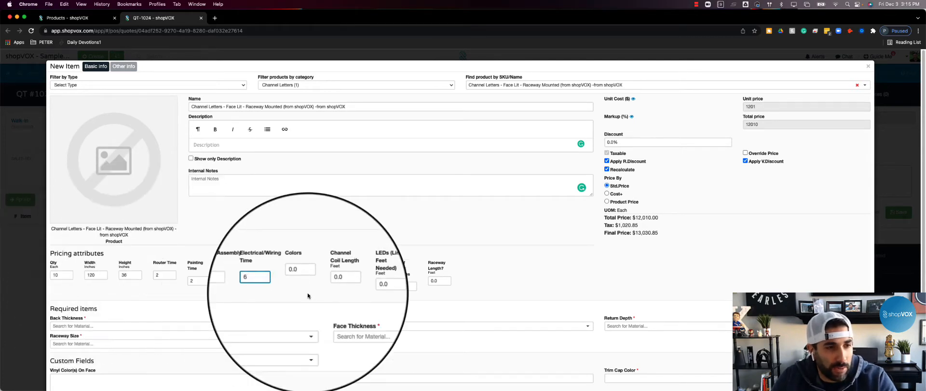
pyautogui.press('Tab')
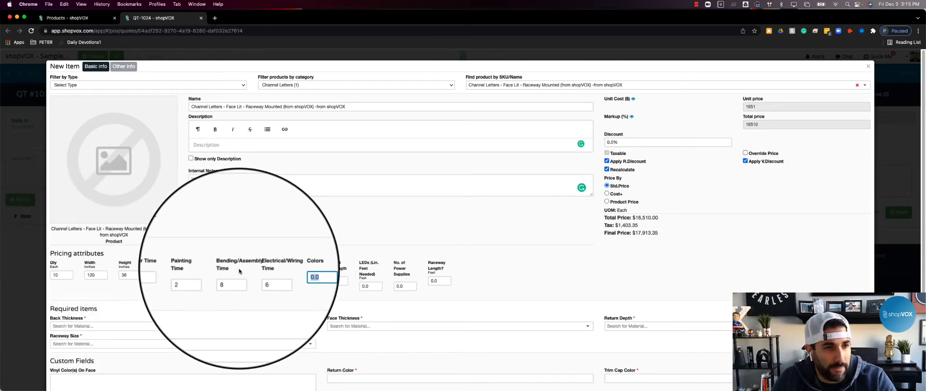
# Step: Set the number of colors to 1, the channel coil length to 40 feet and the LEDs needed to 30 feet
pyautogui.write('1')
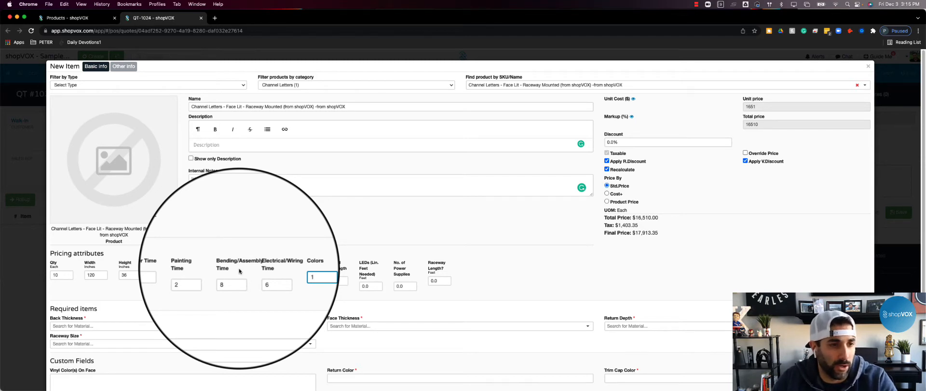
pyautogui.press('Tab')
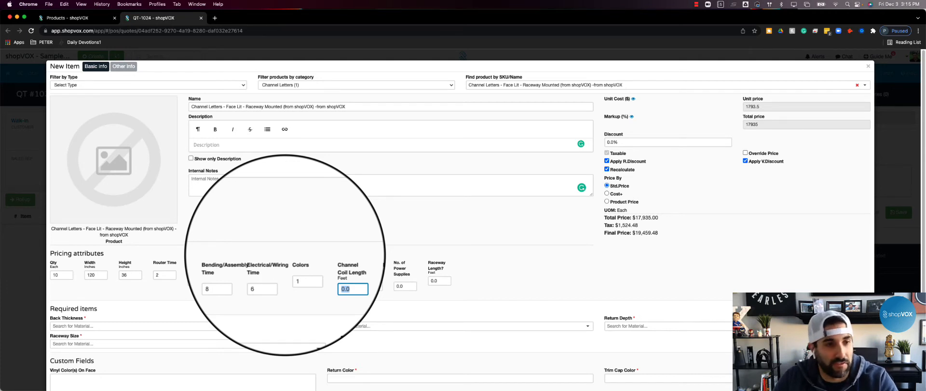
pyautogui.write('40')
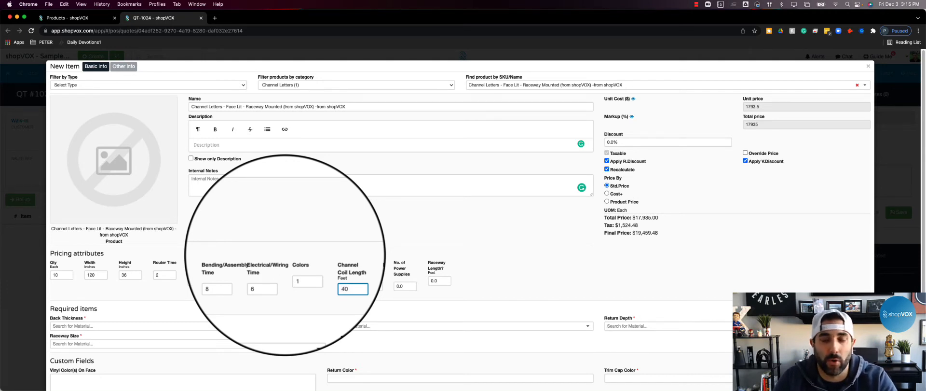
pyautogui.press('Tab')
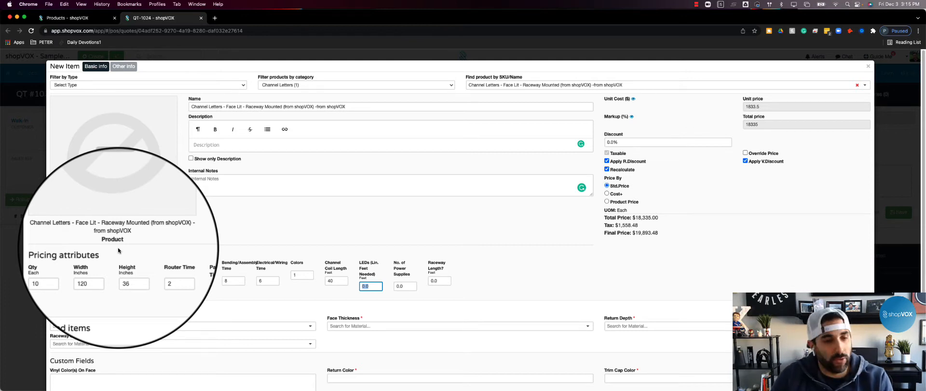
pyautogui.write('30')
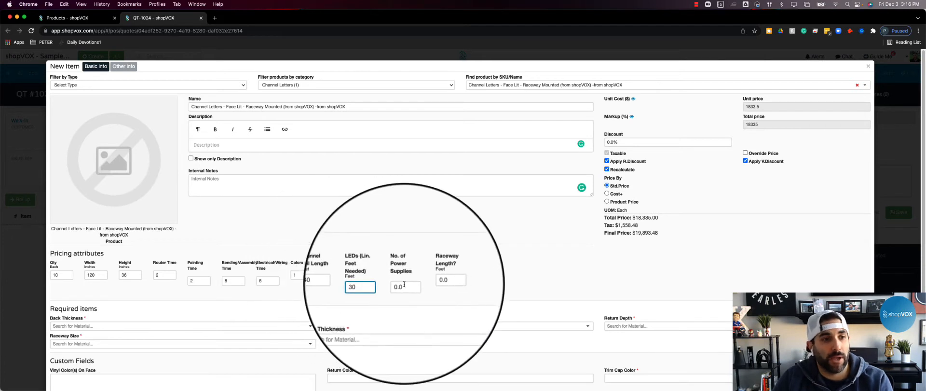
# Step: Set the number of power supplies to 1 and the raceway length to 10 feet
pyautogui.moveTo(408, 287); pyautogui.dragTo(295, 280)
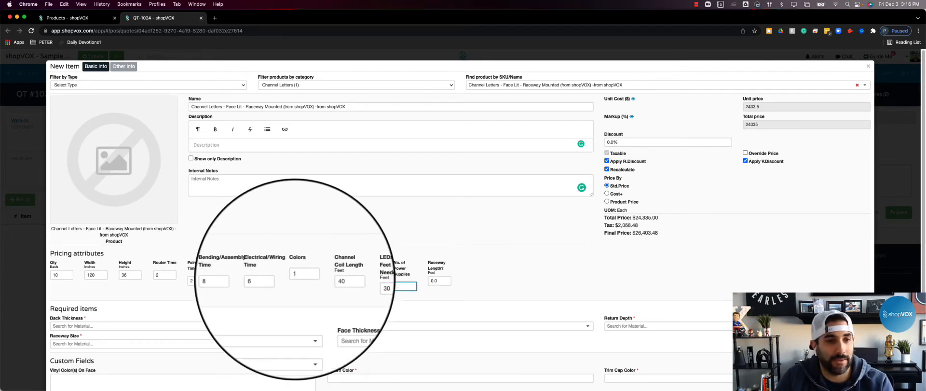
pyautogui.press('Tab')
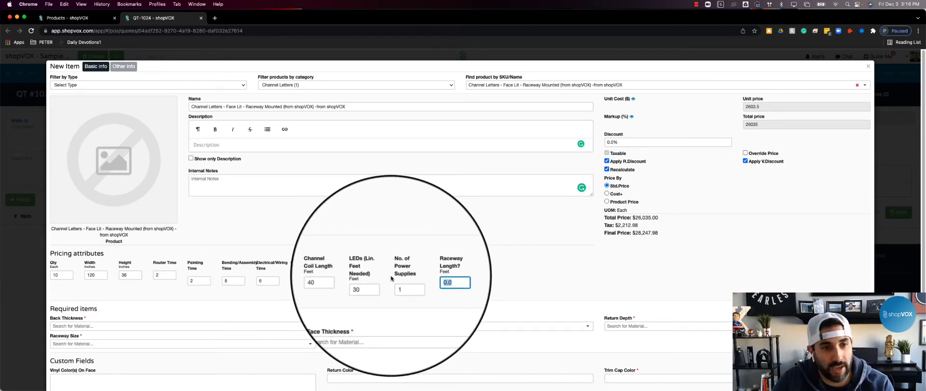
pyautogui.write('10')
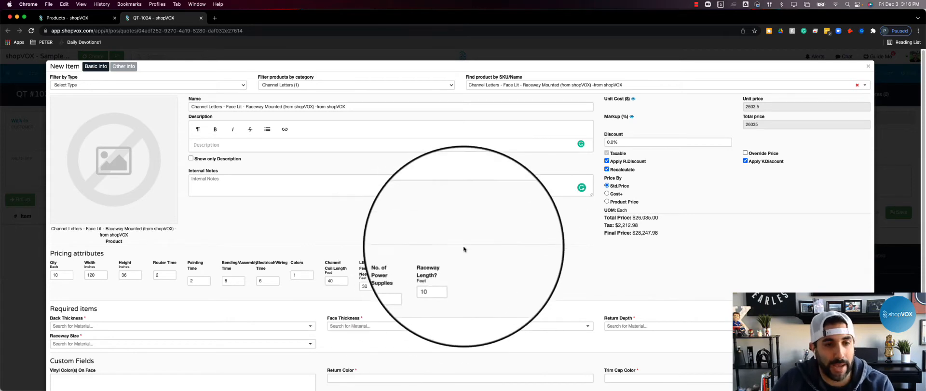
pyautogui.moveTo(458, 280); pyautogui.dragTo(57, 275)
pyautogui.click(603, 286)
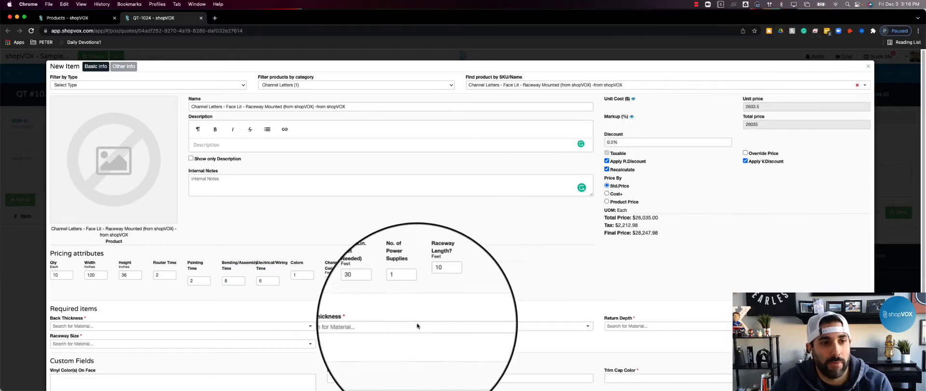
# Step: Choose Aluminum - .063" as the required back thickness material
pyautogui.moveTo(55, 309); pyautogui.dragTo(111, 311)
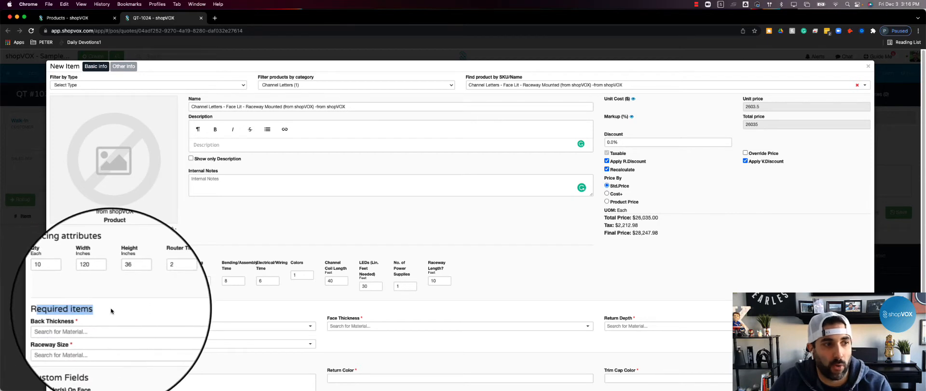
pyautogui.click(111, 312)
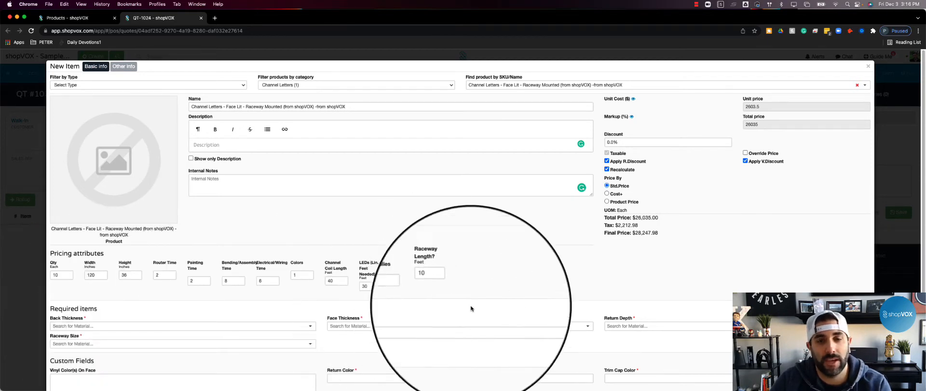
pyautogui.scroll(-2, 471, 308)
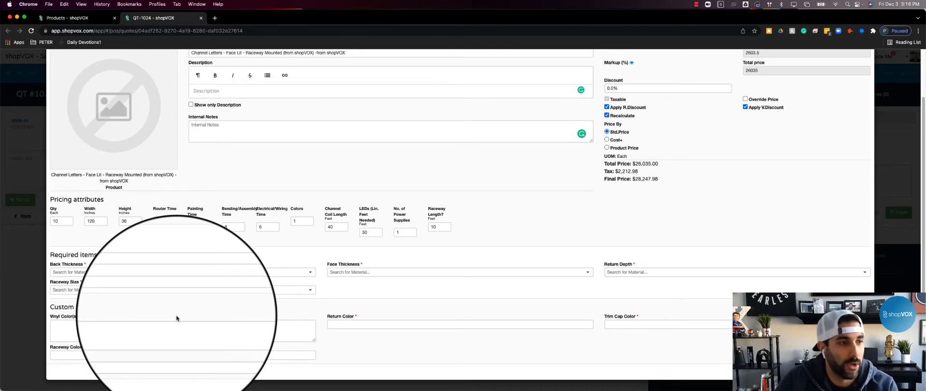
pyautogui.click(153, 272)
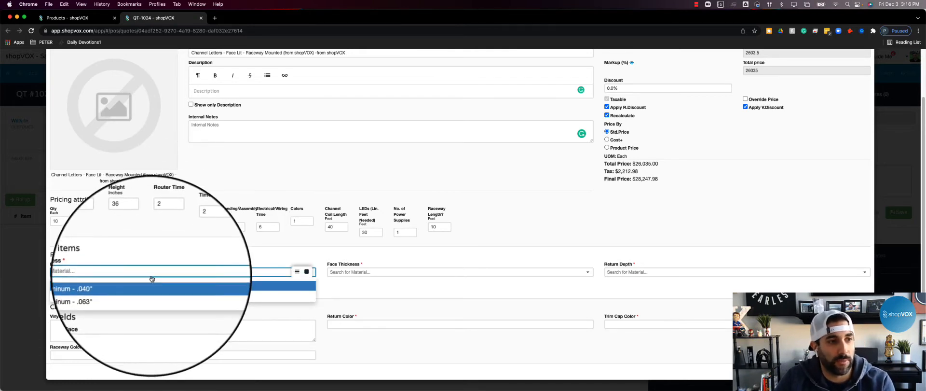
pyautogui.click(109, 296)
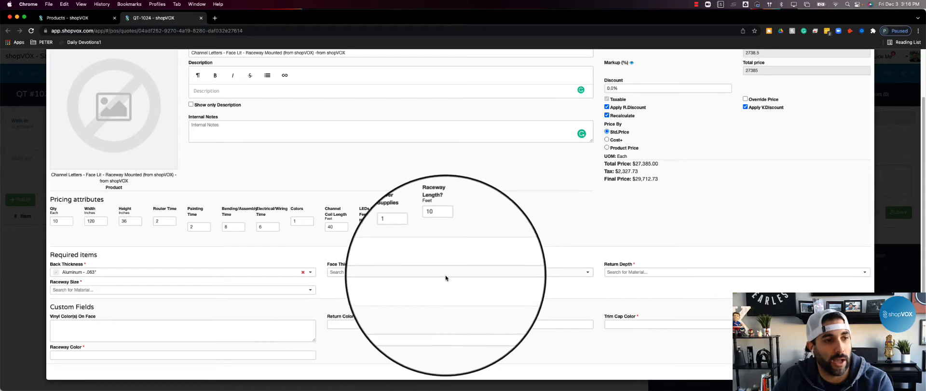
# Step: Choose Acrylic - .118" Sign White for the face thickness and Channel Letter Coil - 5" for the return depth
pyautogui.click(440, 274)
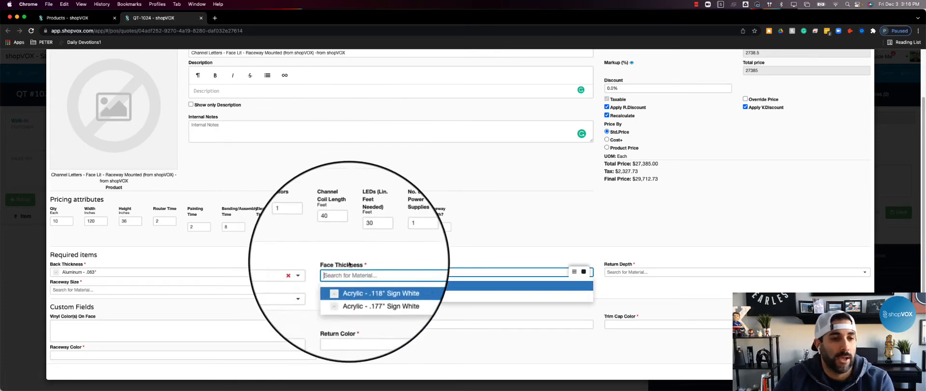
pyautogui.click(388, 285)
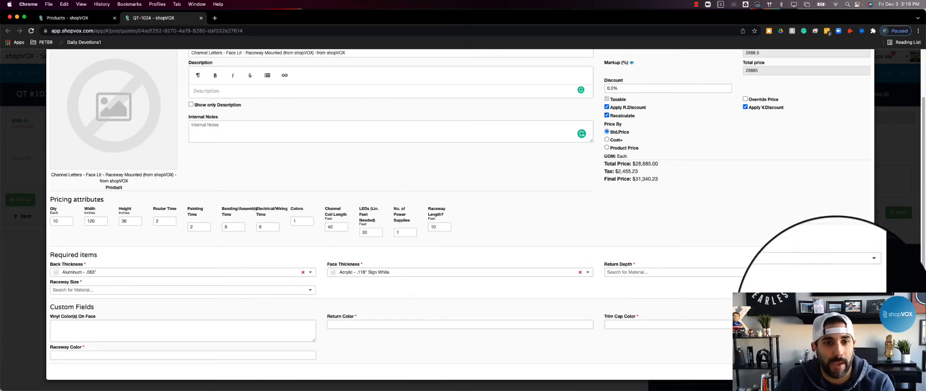
pyautogui.click(656, 273)
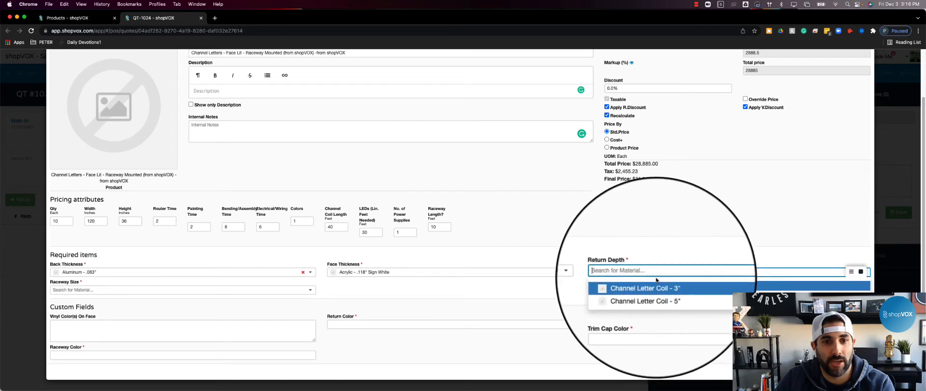
pyautogui.click(676, 297)
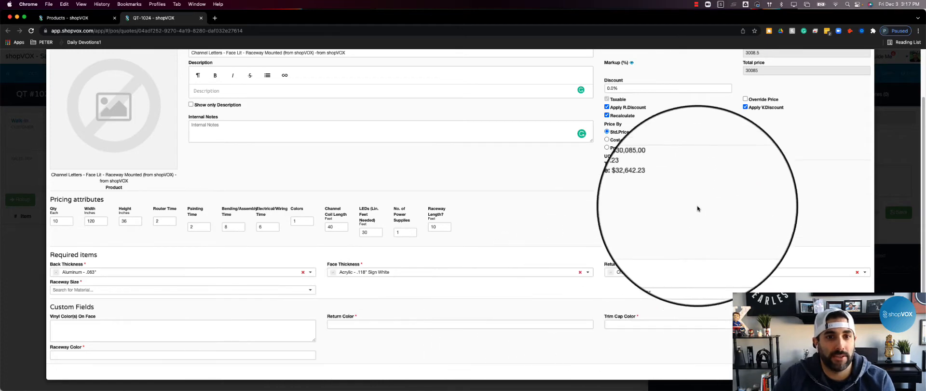
# Step: Change the item's quantity to 1 and recalculate its price
pyautogui.scroll(2, 733, 157)
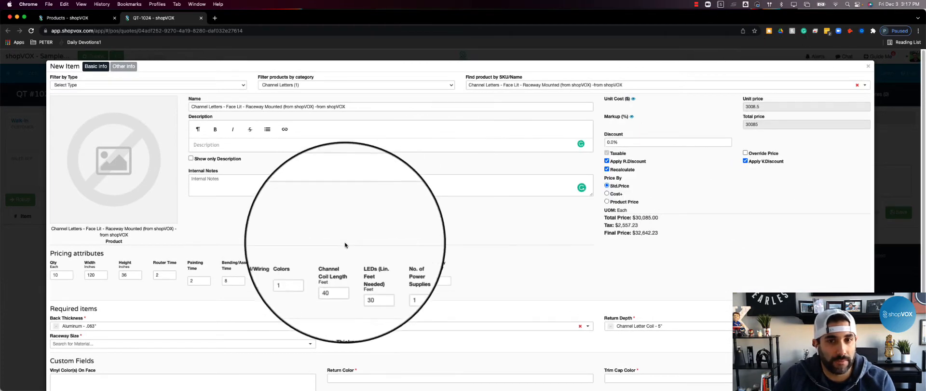
pyautogui.click(61, 274)
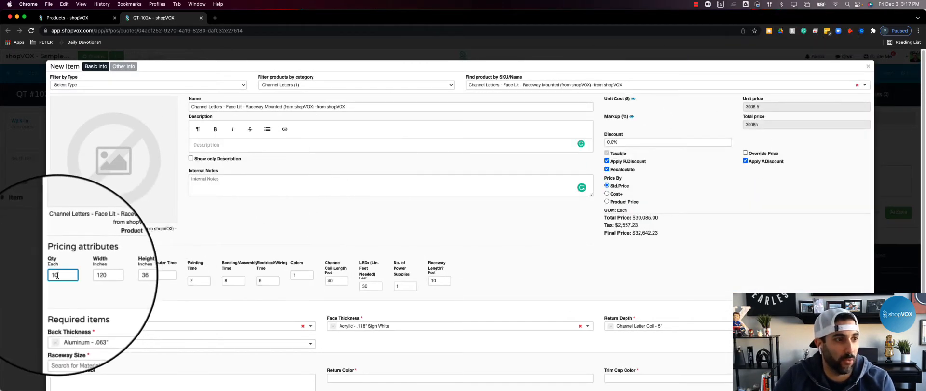
pyautogui.press('BackSpace')
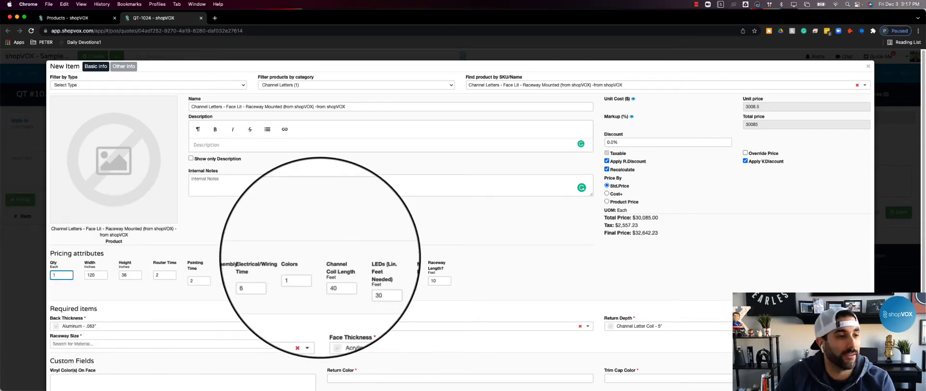
pyautogui.click(791, 214)
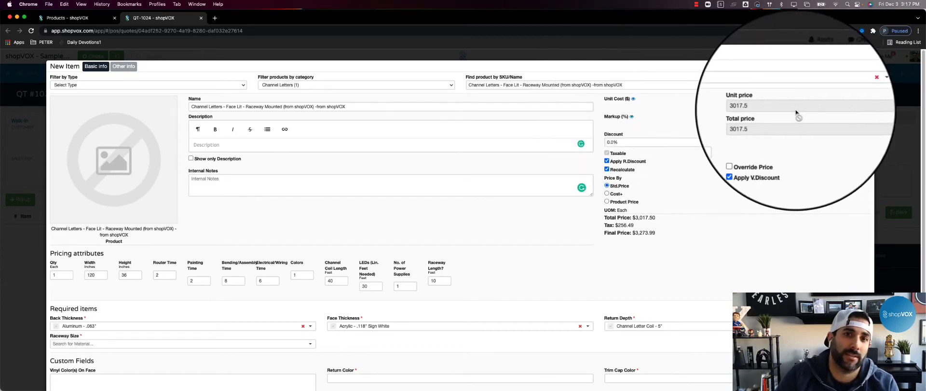
# Step: Check the item's unit price and reveal its hidden unit cost and markup
pyautogui.doubleClick(755, 106)
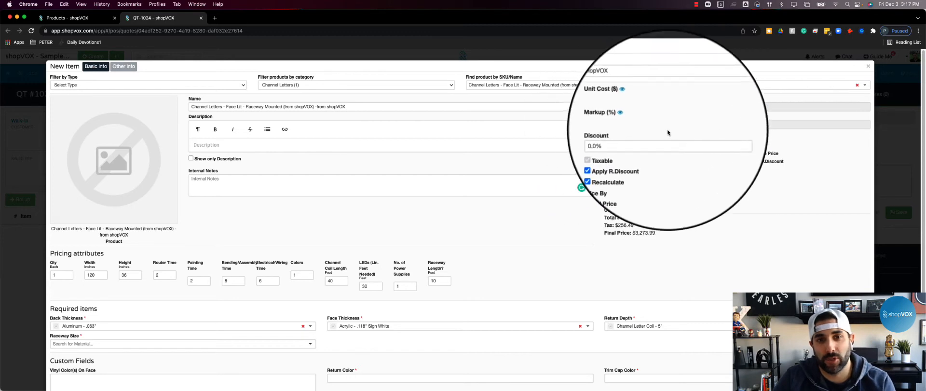
pyautogui.click(634, 98)
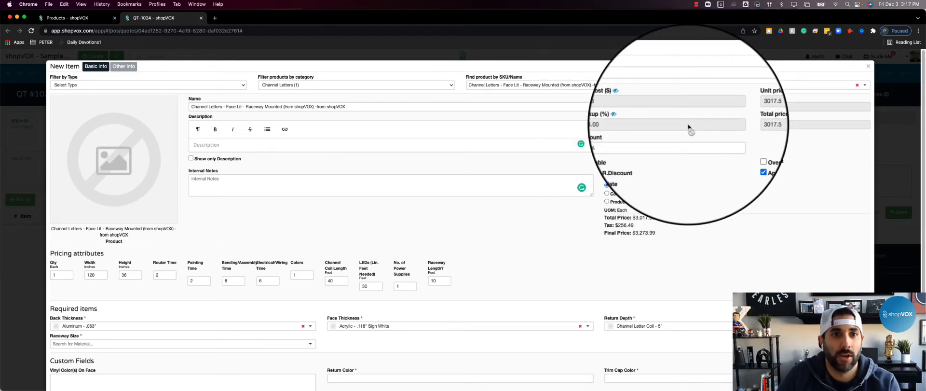
pyautogui.moveTo(617, 106); pyautogui.dragTo(604, 107)
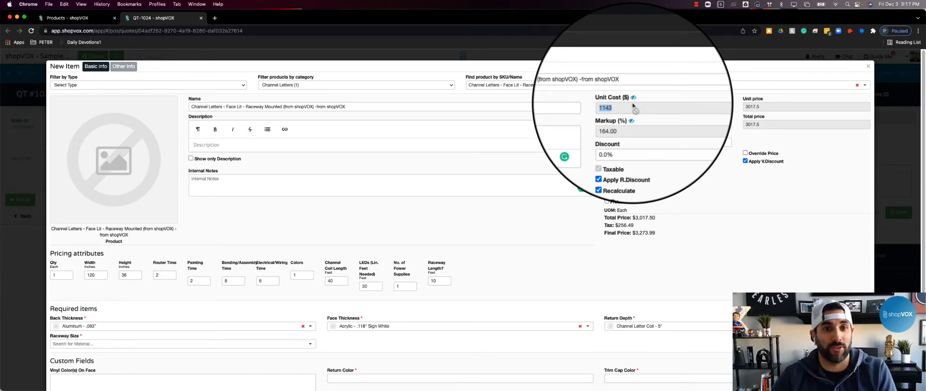
# Step: Enter Black as the raceway color in the item's custom fields
pyautogui.scroll(-2, 565, 260)
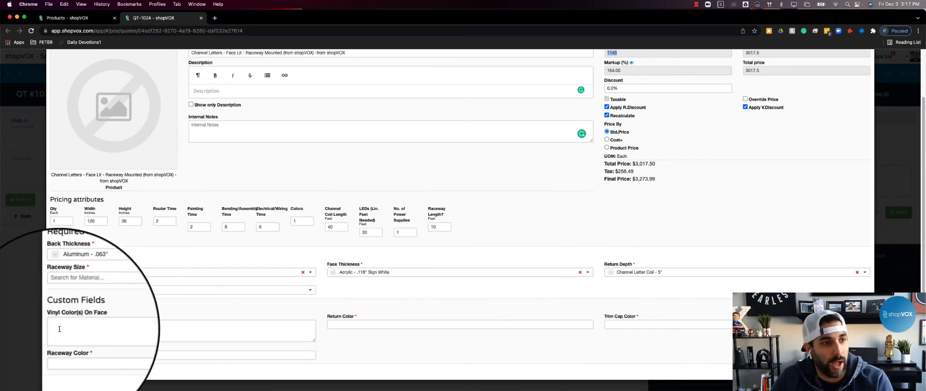
pyautogui.moveTo(50, 306); pyautogui.dragTo(52, 307)
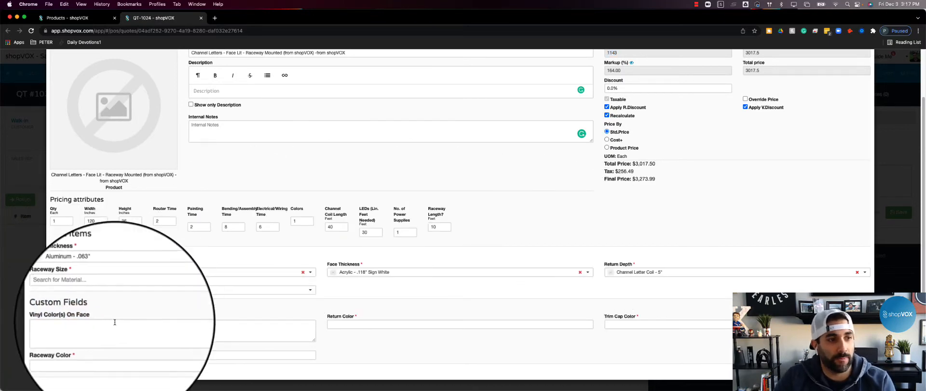
pyautogui.click(241, 334)
pyautogui.click(490, 323)
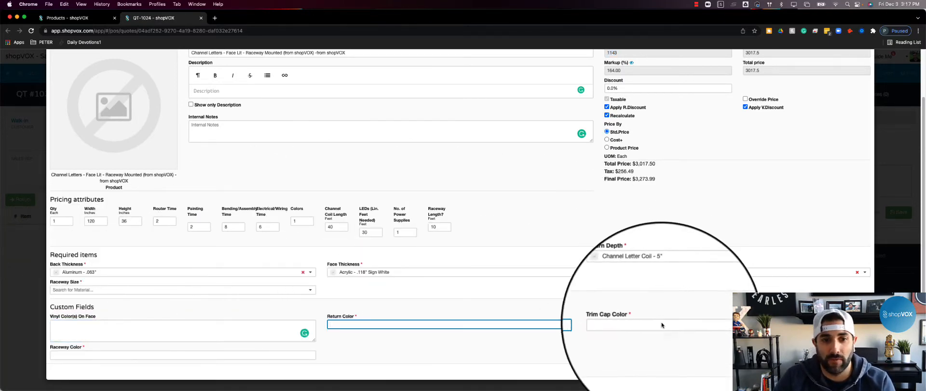
pyautogui.click(685, 324)
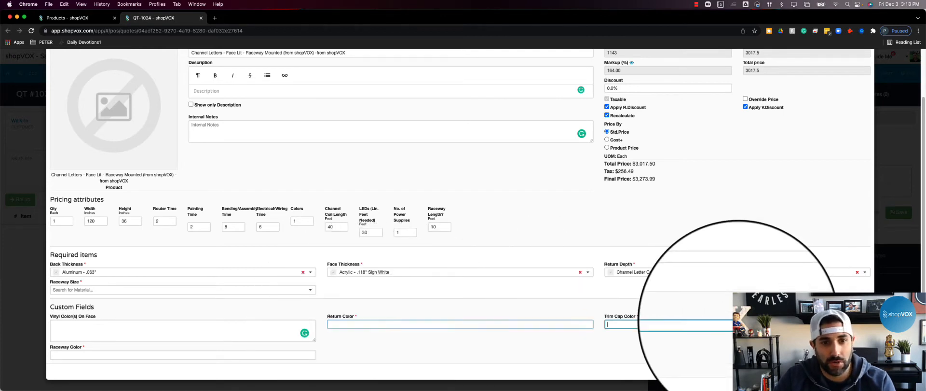
pyautogui.click(117, 357)
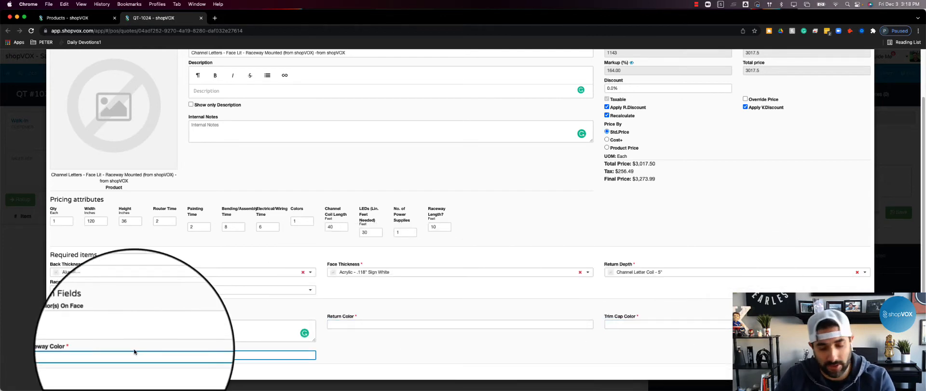
pyautogui.write('Black')
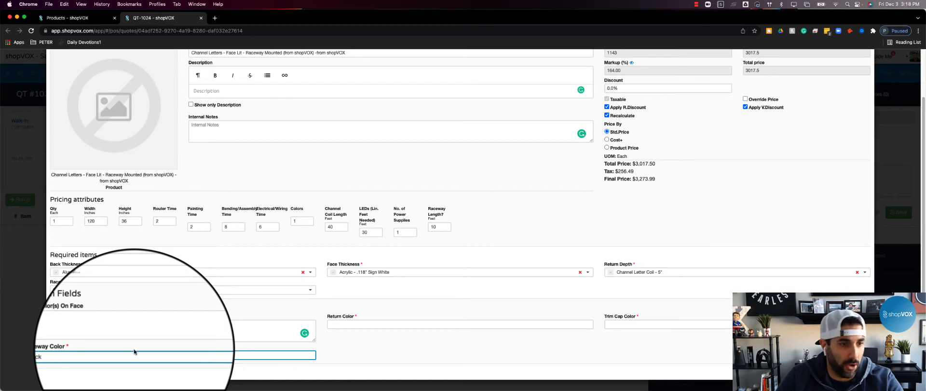
# Step: Enter Black for both the return color and trim cap color, and RED for the vinyl color on the face
pyautogui.click(393, 323)
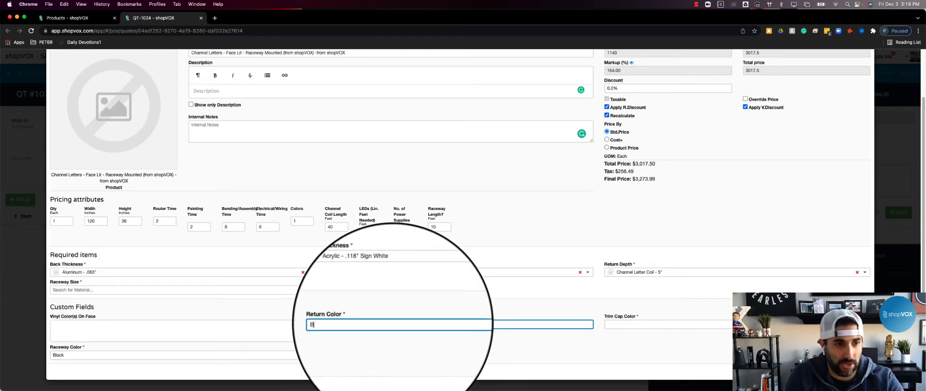
pyautogui.write('Black')
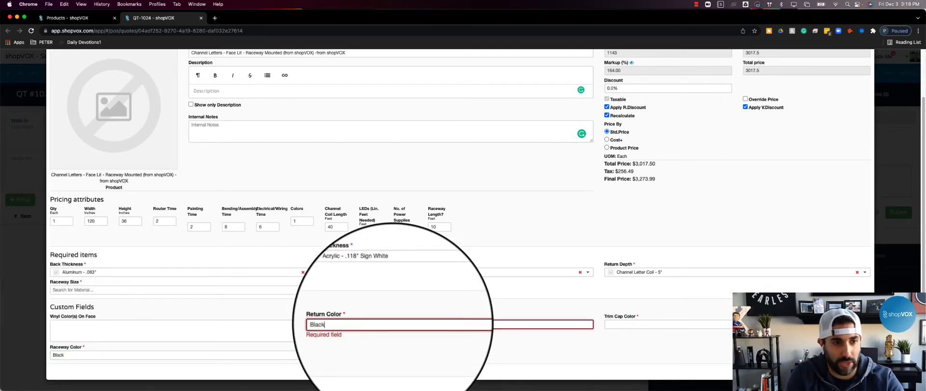
pyautogui.press('Tab')
pyautogui.write('Black')
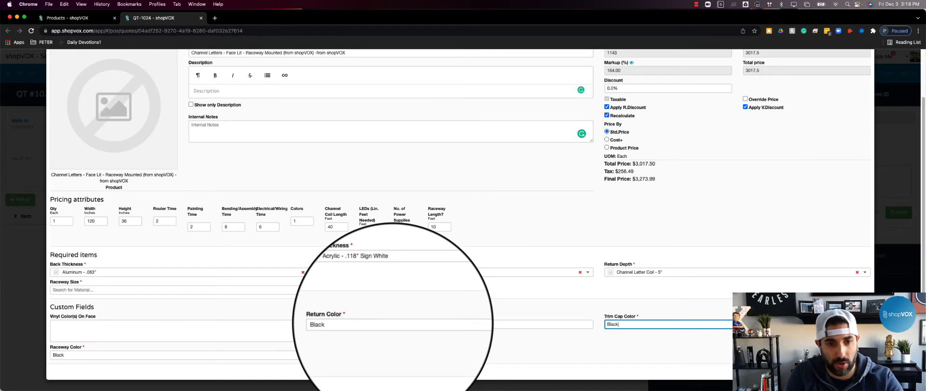
pyautogui.click(194, 325)
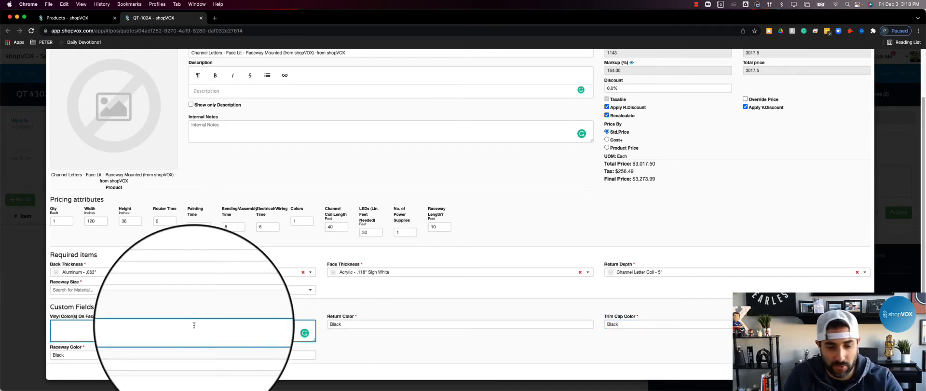
pyautogui.write('RED')
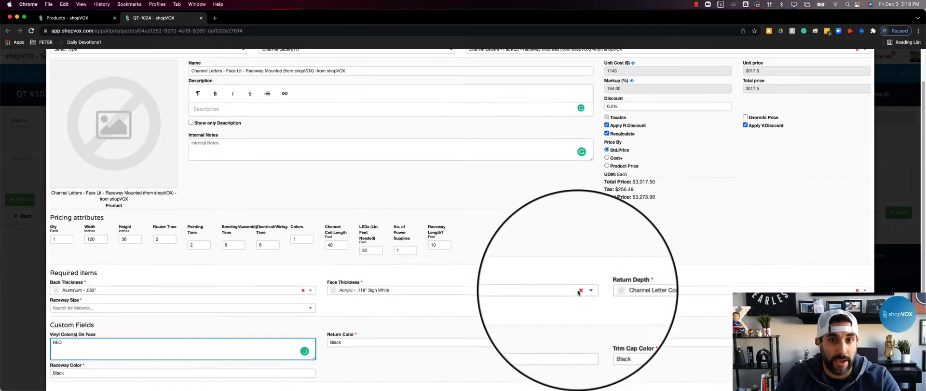
# Step: Choose Raceway - 5"x7" (per foot) as the required raceway size and save the quote item
pyautogui.click(846, 373)
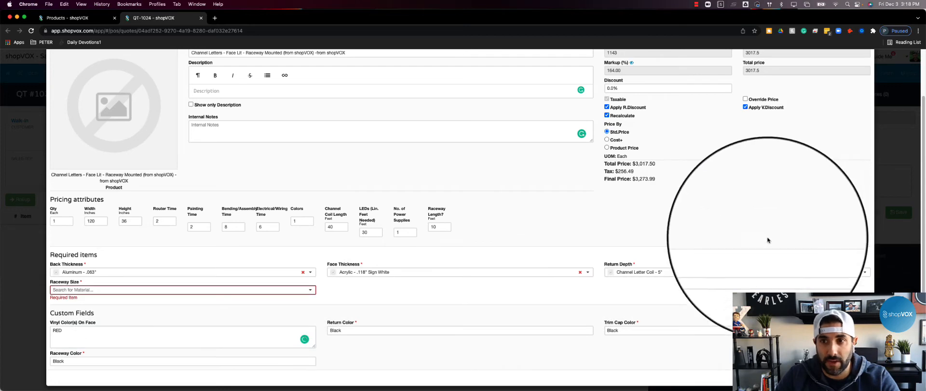
pyautogui.click(166, 290)
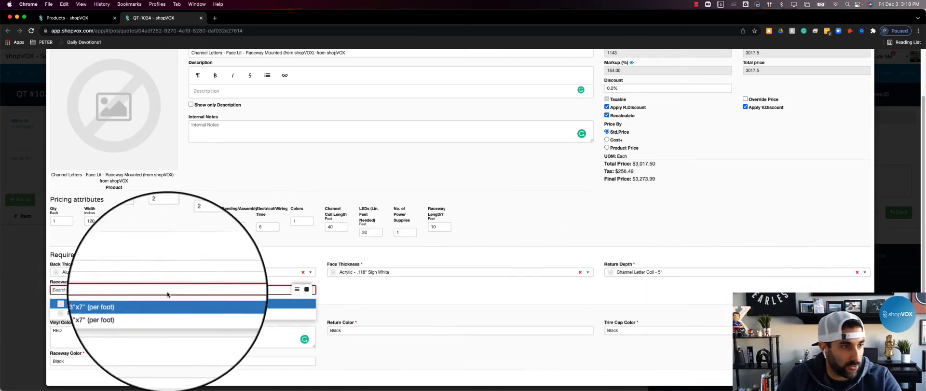
pyautogui.click(108, 314)
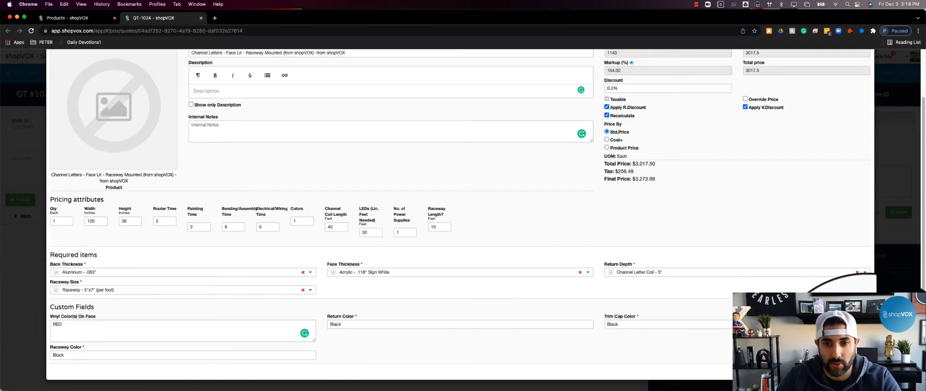
pyautogui.click(845, 373)
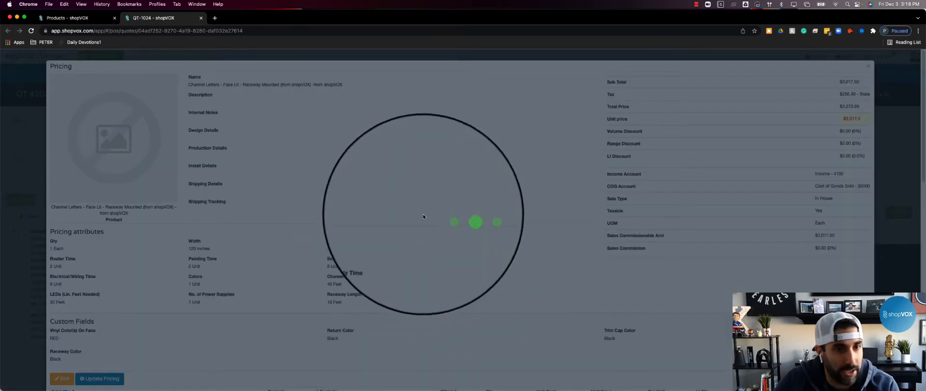
# Step: Review the quantities, unit costs and prices of the materials in the item's pricing breakdown, and close it
pyautogui.scroll(-10, 428, 218)
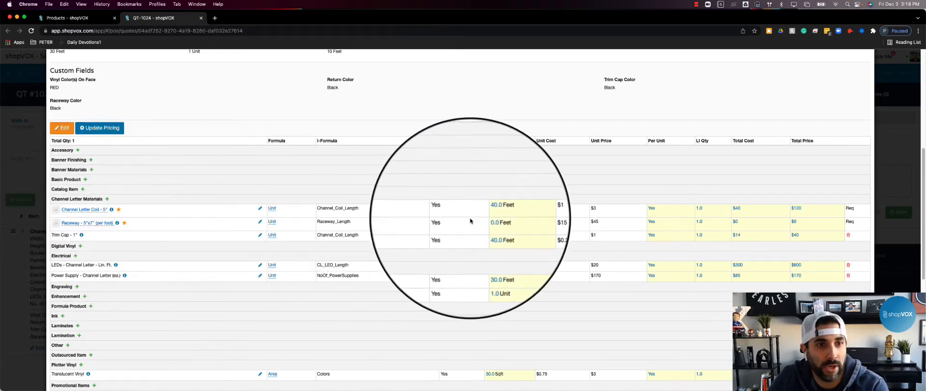
pyautogui.doubleClick(537, 208)
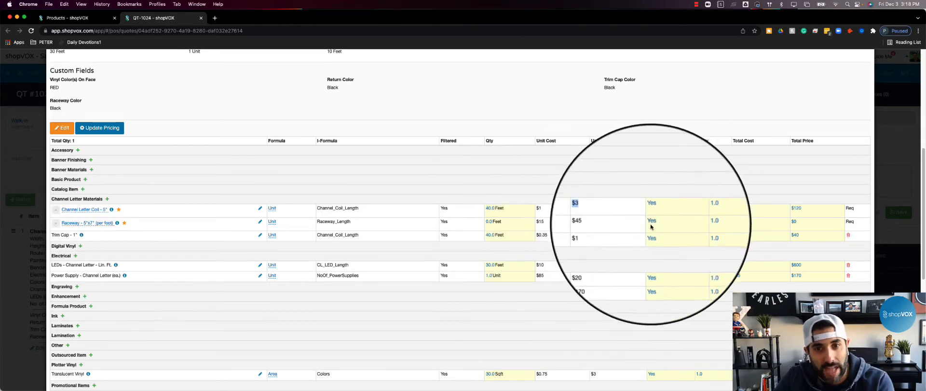
pyautogui.doubleClick(593, 208)
pyautogui.click(578, 210)
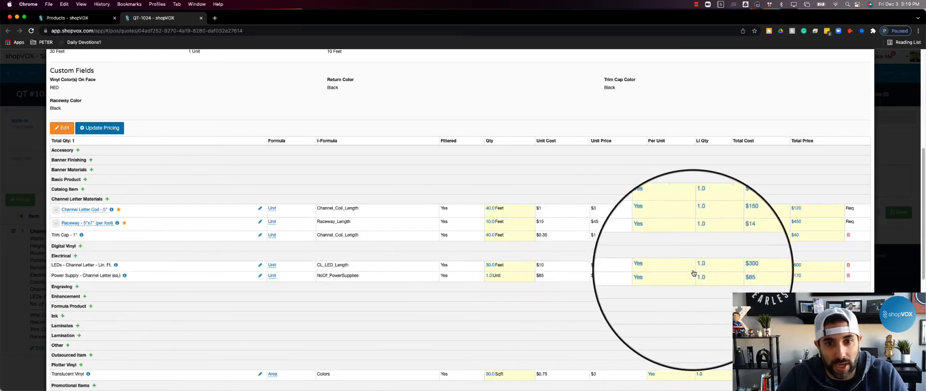
pyautogui.scroll(-1, 613, 279)
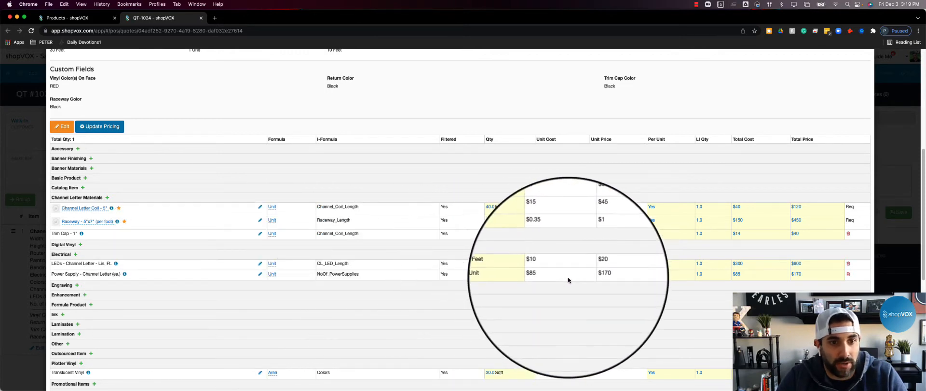
pyautogui.scroll(-2, 570, 275)
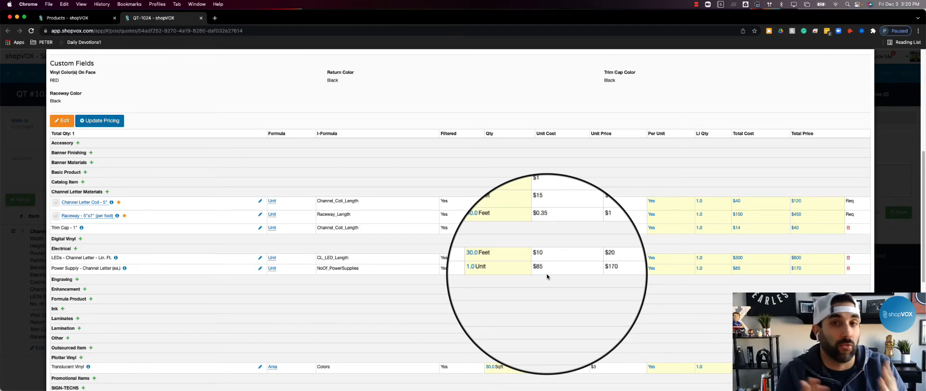
pyautogui.scroll(-6, 483, 227)
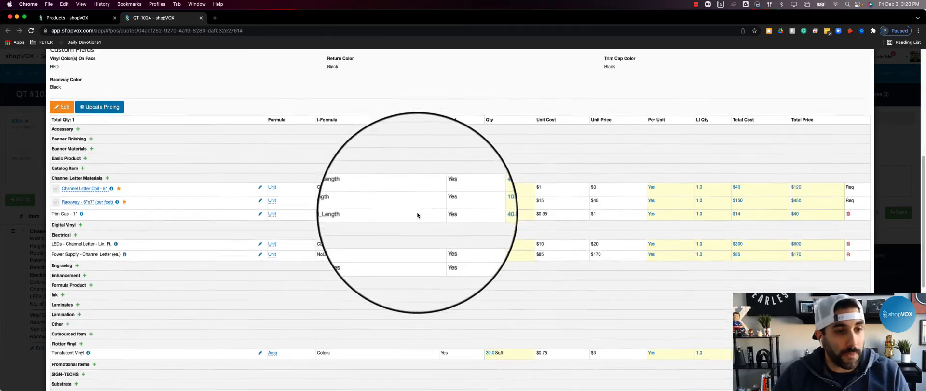
pyautogui.scroll(10, 482, 222)
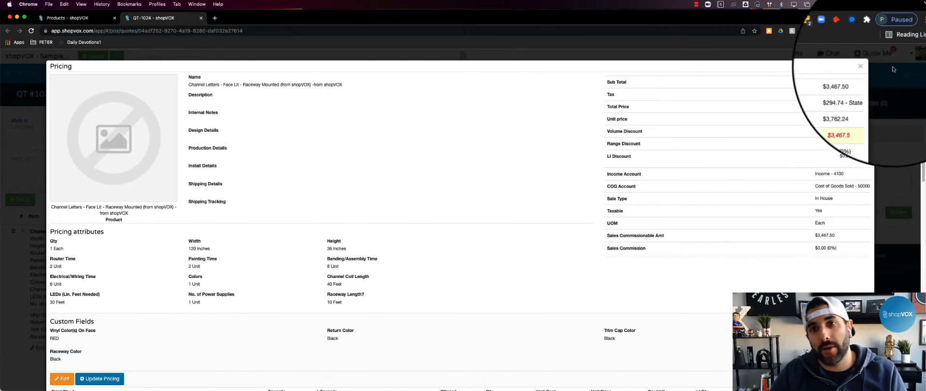
pyautogui.click(869, 66)
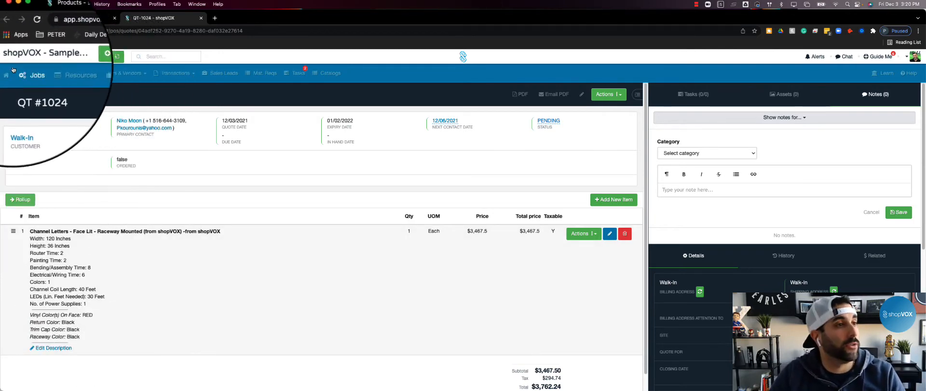
# Step: Find the Channel Letters - Face Lit - Raceway Mounted (from shopVOX) product in the POS pricing products list and open it
pyautogui.click(27, 56)
pyautogui.moveTo(29, 80)
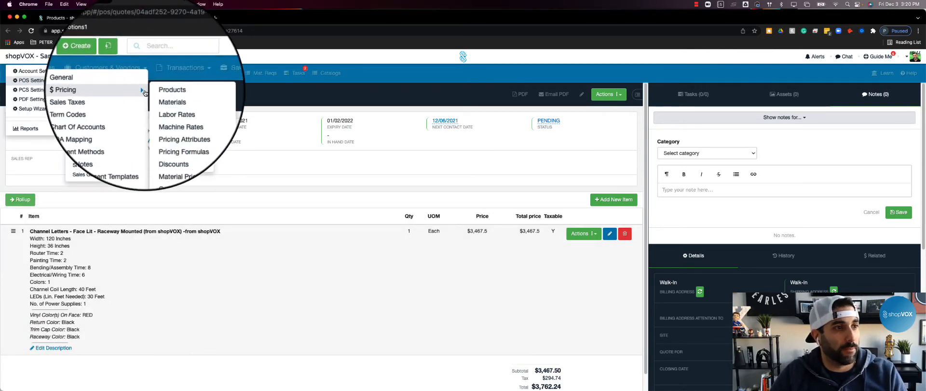
pyautogui.click(162, 90)
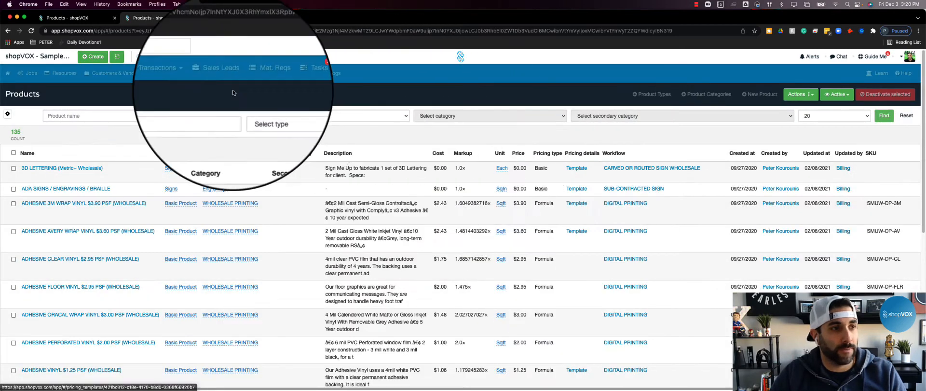
pyautogui.click(189, 116)
pyautogui.write('Channel Letters - Raceway Mounted (from shopVOX)')
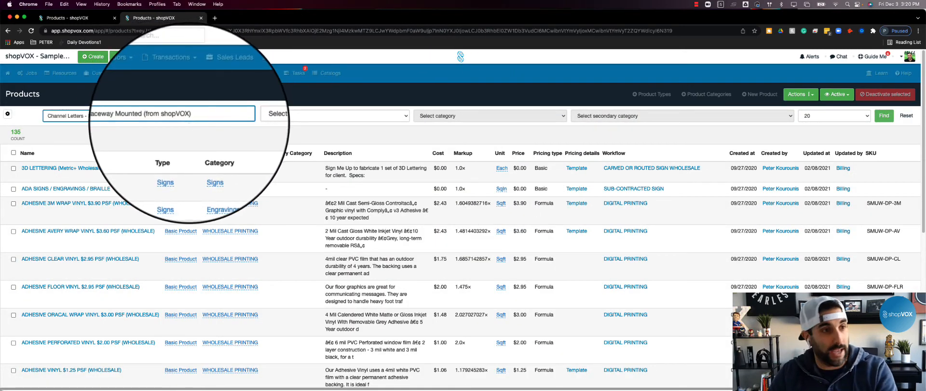
pyautogui.press('Return')
pyautogui.click(169, 170)
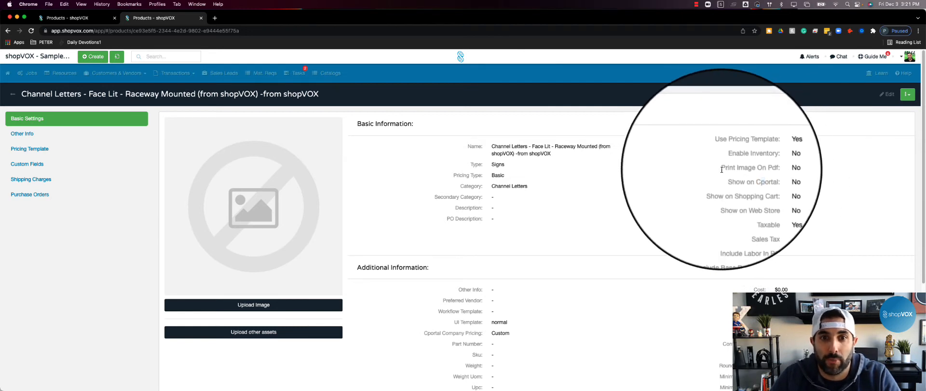
# Step: Review the product's basic settings, including the PDF image, web store and taxable options, plus its costs and discounts under Additional Information
pyautogui.moveTo(710, 168); pyautogui.dragTo(761, 168)
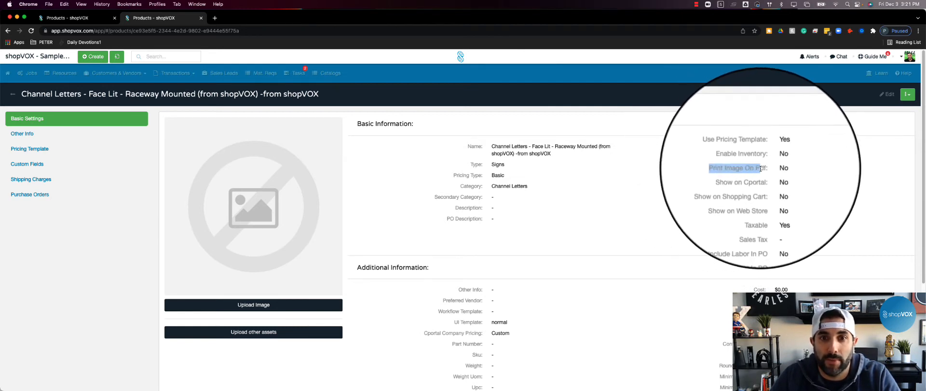
pyautogui.click(712, 190)
pyautogui.moveTo(712, 190); pyautogui.dragTo(761, 207)
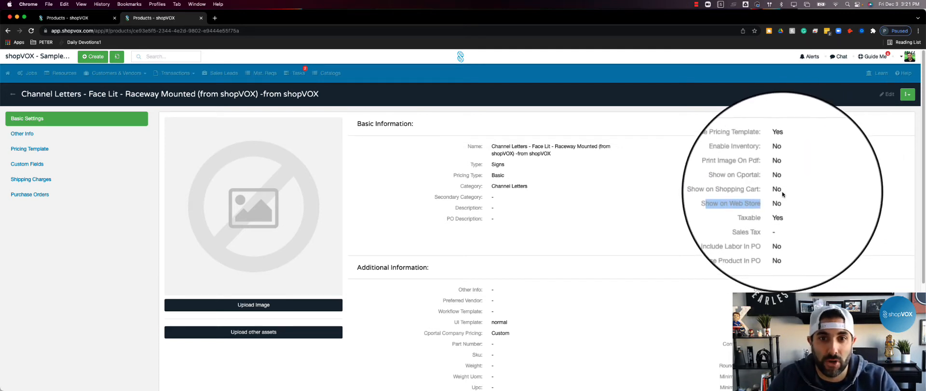
pyautogui.doubleClick(752, 208)
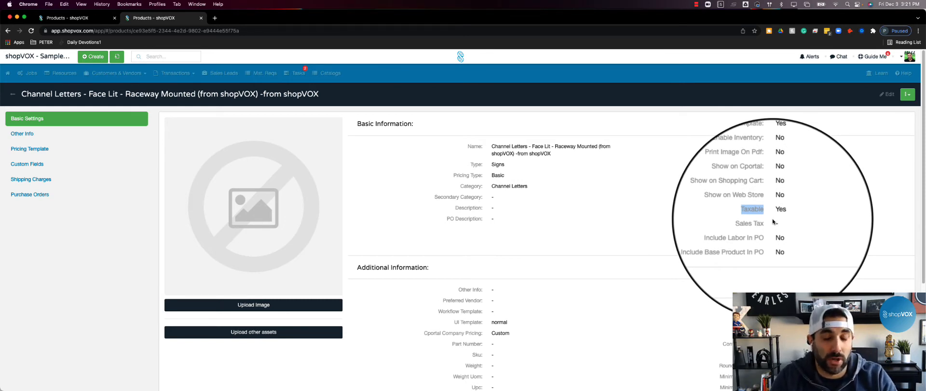
pyautogui.doubleClick(780, 210)
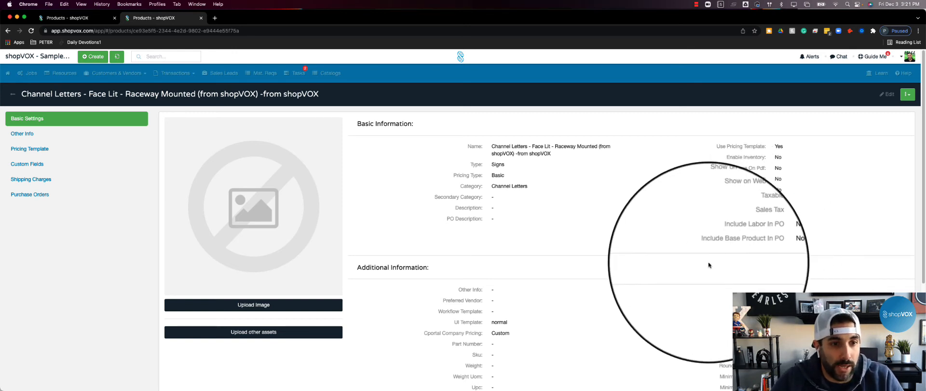
pyautogui.scroll(-1, 709, 262)
pyautogui.scroll(-5, 548, 310)
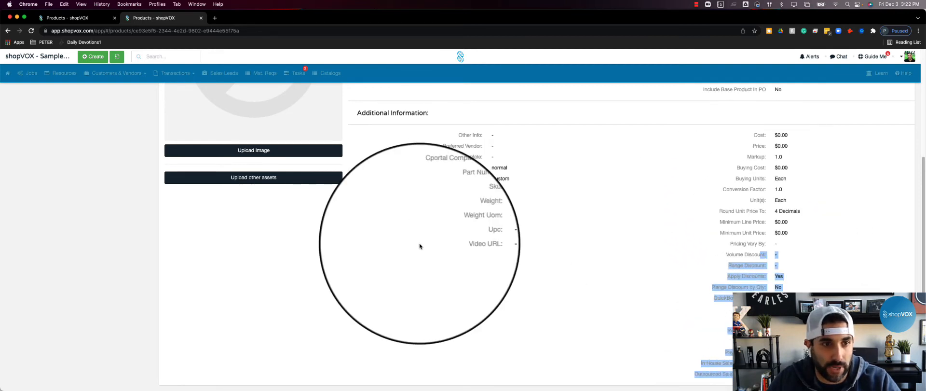
pyautogui.scroll(5, 665, 218)
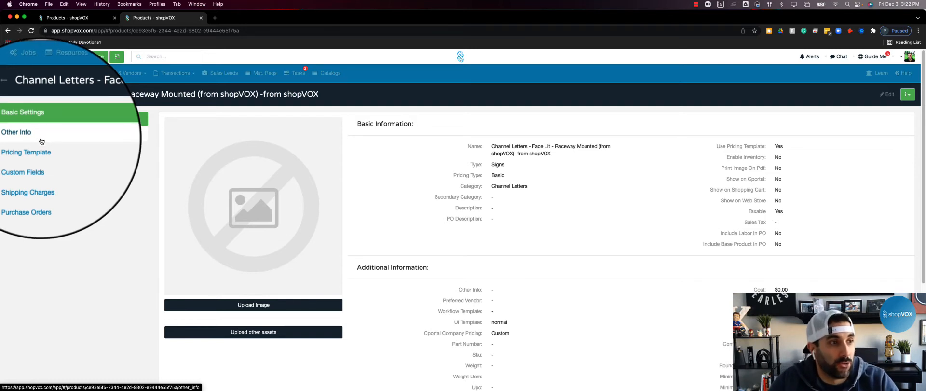
# Step: Open the product's pricing template and examine its pricing attributes and required pricing options
pyautogui.click(30, 149)
pyautogui.scroll(-5, 626, 267)
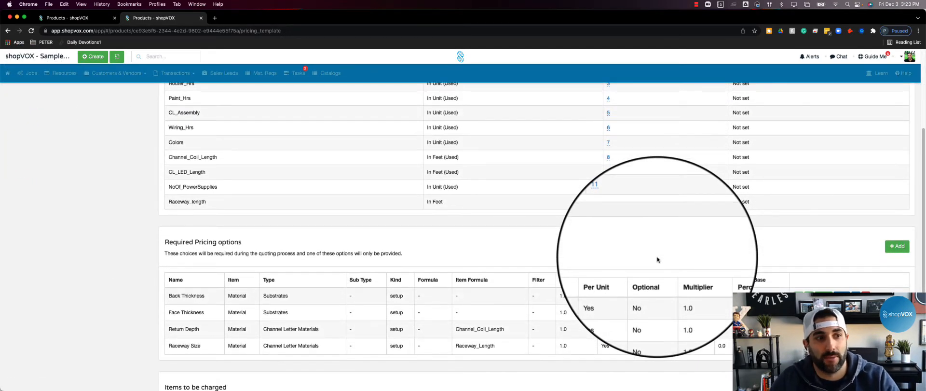
pyautogui.scroll(1, 654, 260)
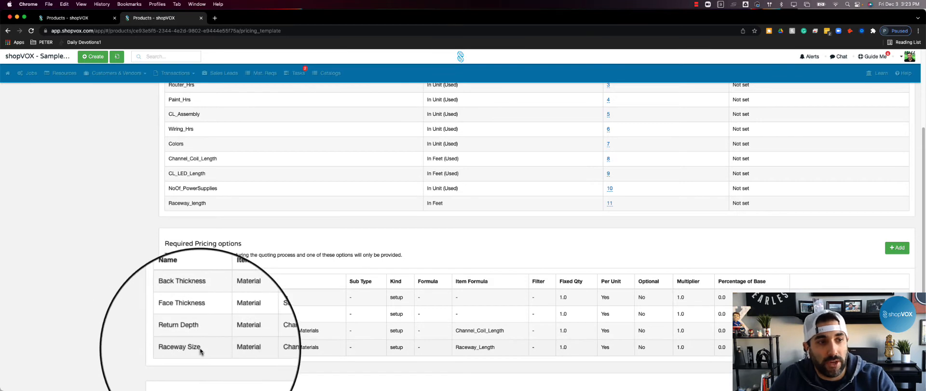
# Step: Examine the required pricing options and the default items to be charged in the product's pricing template
pyautogui.scroll(-5, 200, 351)
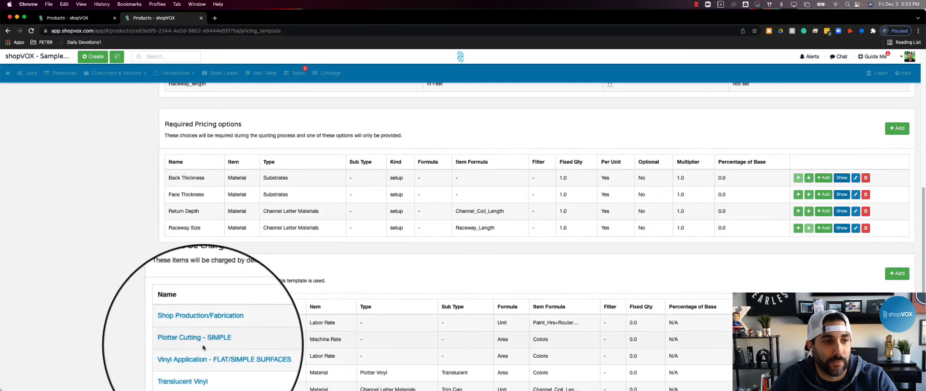
pyautogui.scroll(-3, 203, 348)
pyautogui.scroll(12, 204, 343)
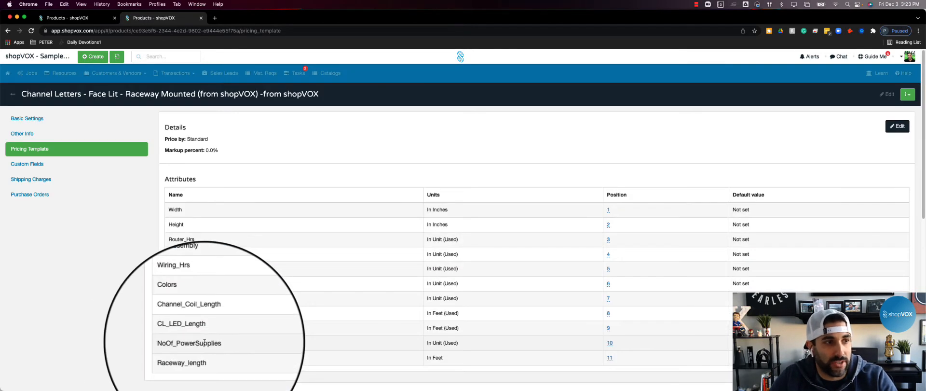
# Step: Start a new custom field for the product named TRIM CAP NEW, make it required, and keep its field type as Dropdown
pyautogui.click(27, 164)
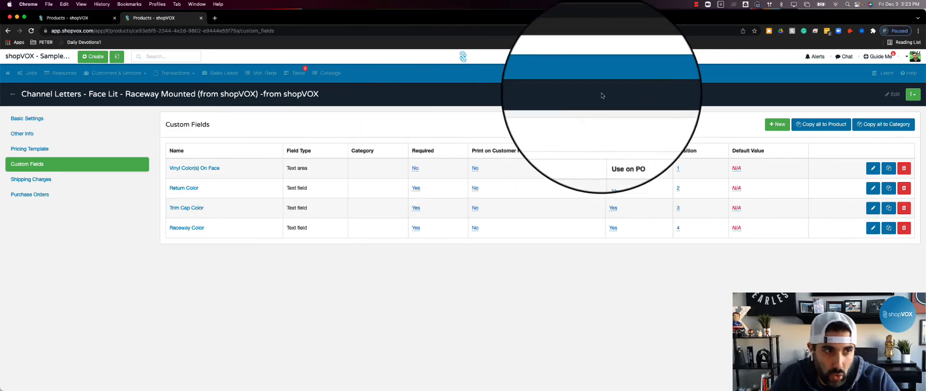
pyautogui.click(778, 125)
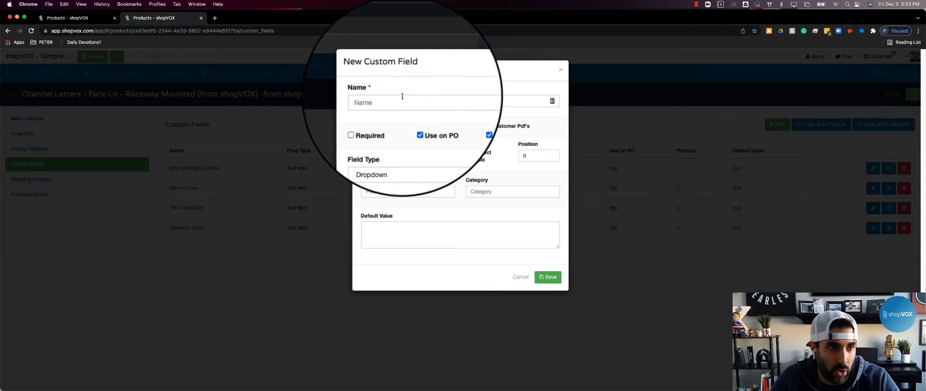
pyautogui.click(404, 101)
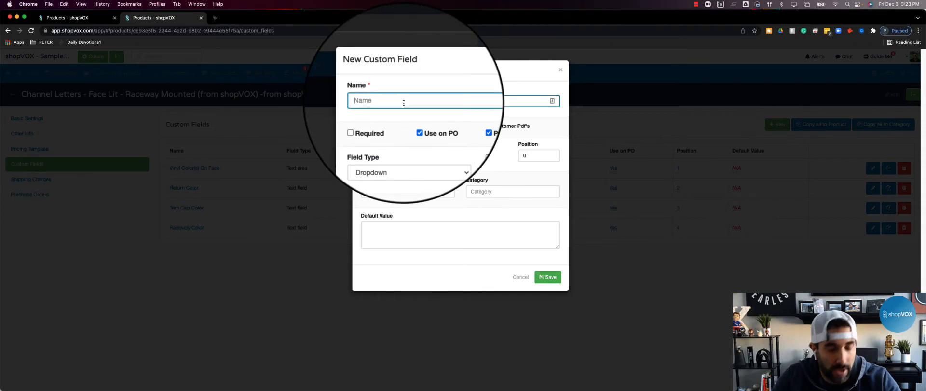
pyautogui.write('TRIM ')
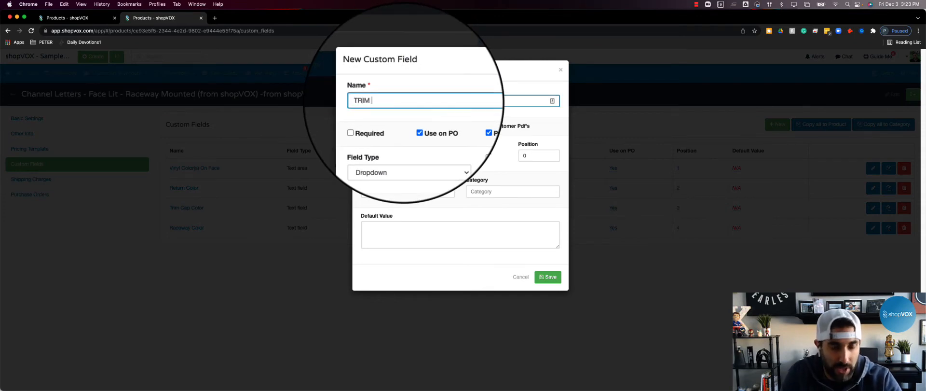
pyautogui.write('CAP NEW')
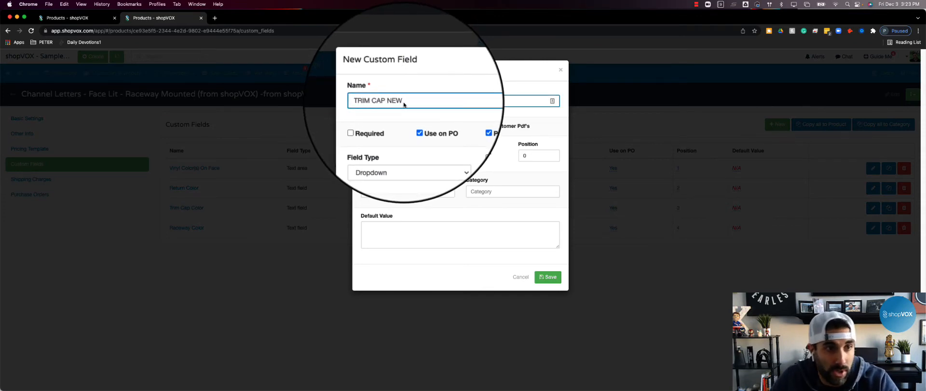
pyautogui.click(363, 126)
pyautogui.click(431, 155)
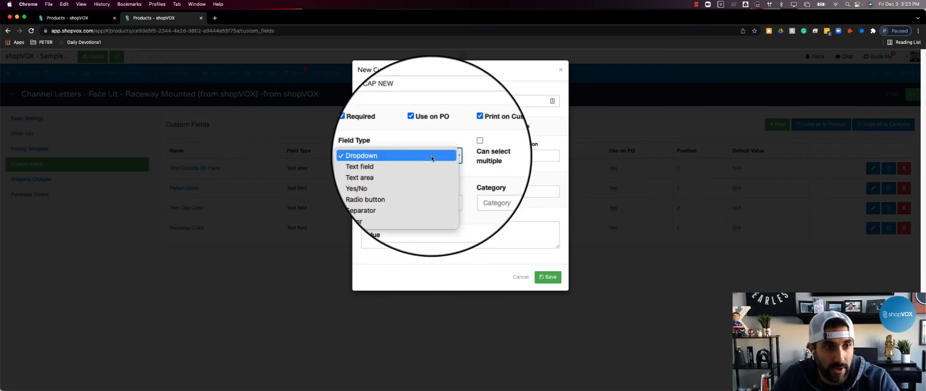
pyautogui.click(431, 157)
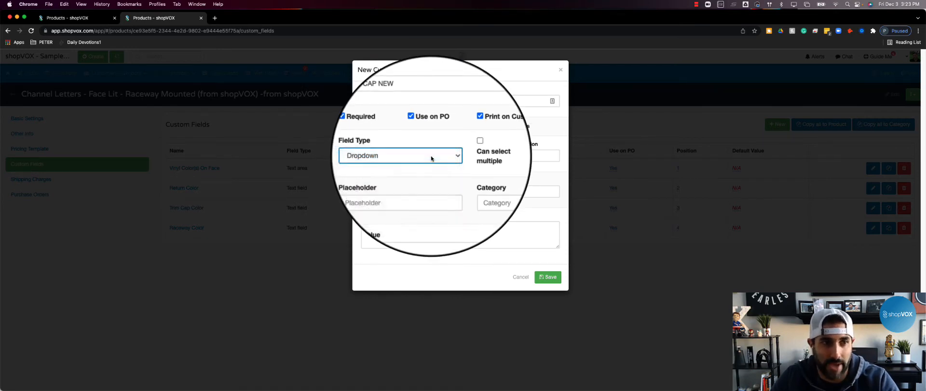
pyautogui.click(430, 155)
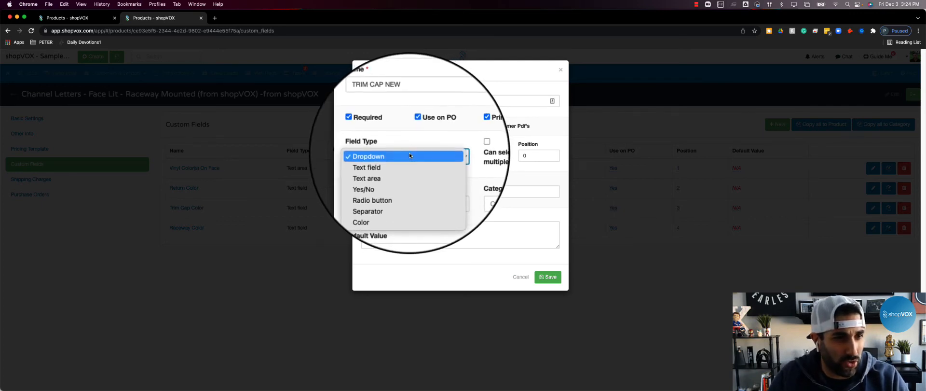
pyautogui.click(411, 157)
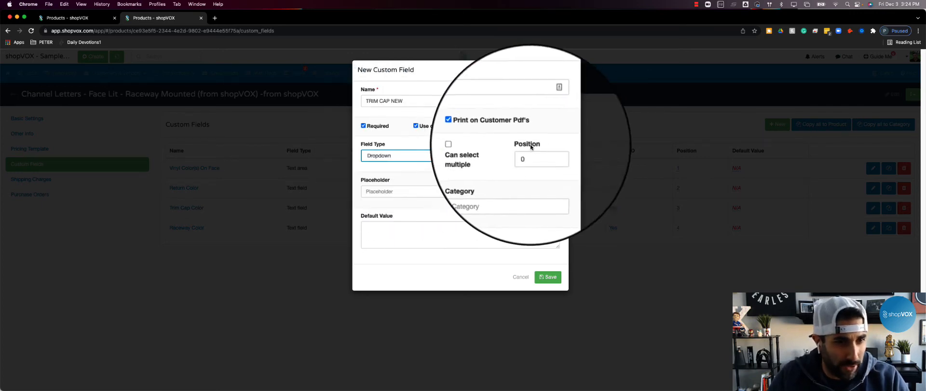
# Step: Set the placeholder to "Please Select Below:", enter default values Black, Red, Blue, Sky Blue, Gold, silver, White, Grey, Yellow, Orange, and save the custom field
pyautogui.click(404, 191)
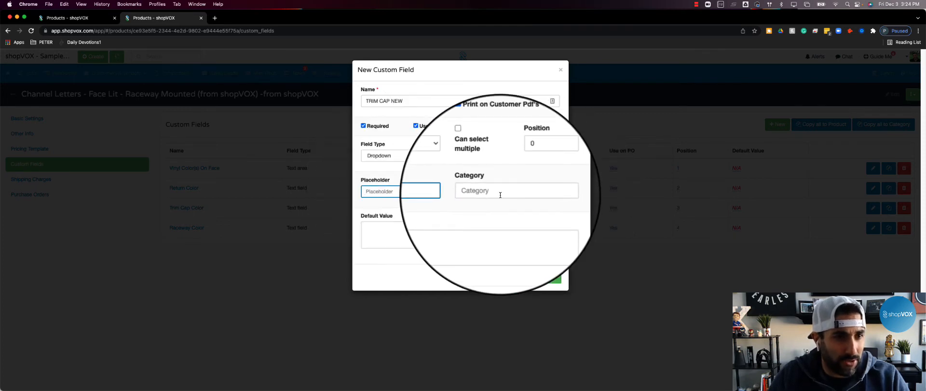
pyautogui.click(530, 192)
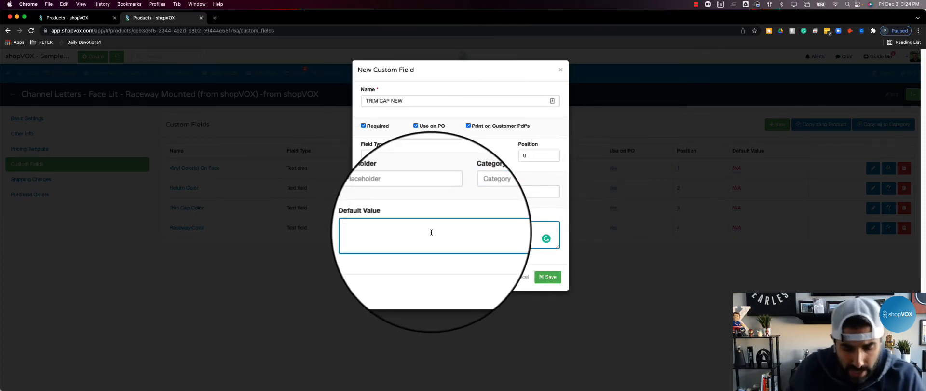
pyautogui.click(427, 192)
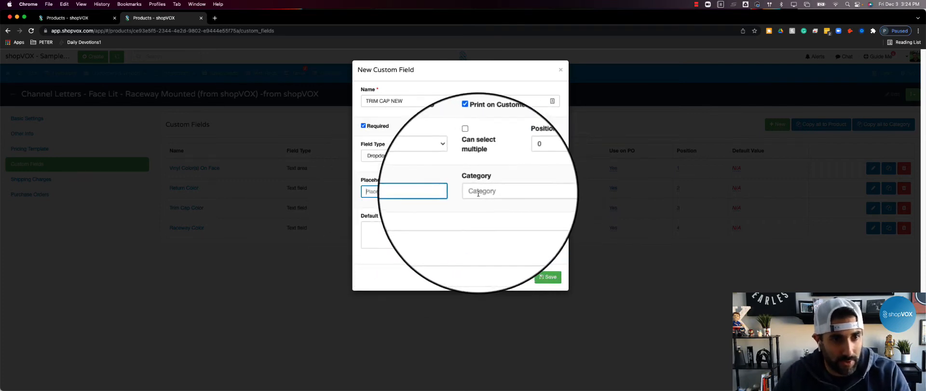
pyautogui.write('Please Select Below:')
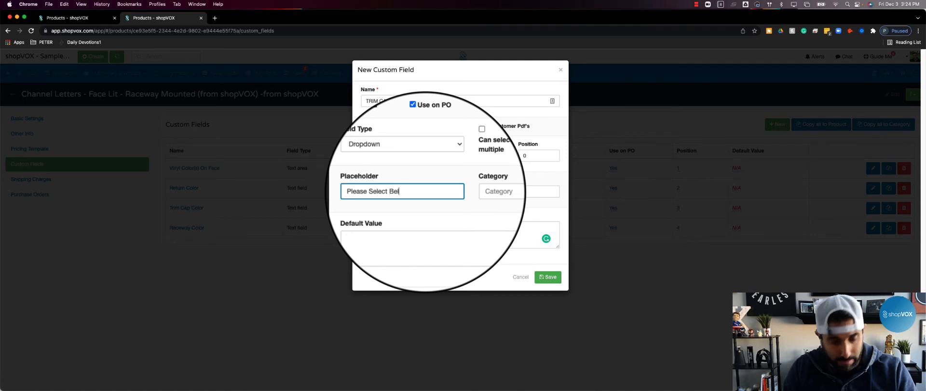
pyautogui.click(412, 225)
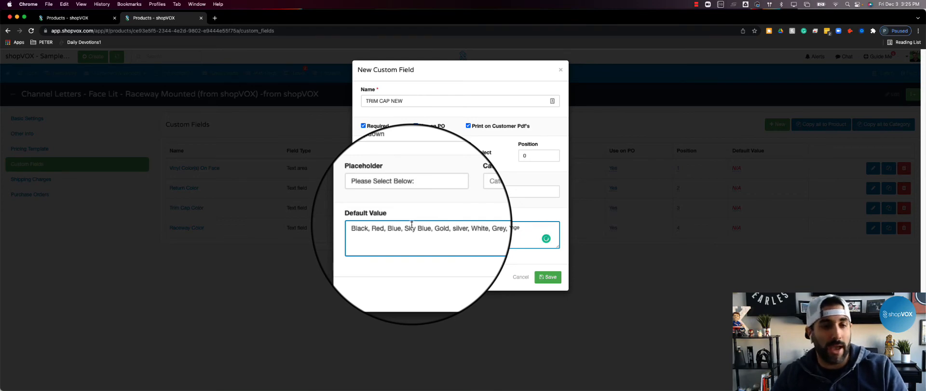
pyautogui.click(548, 277)
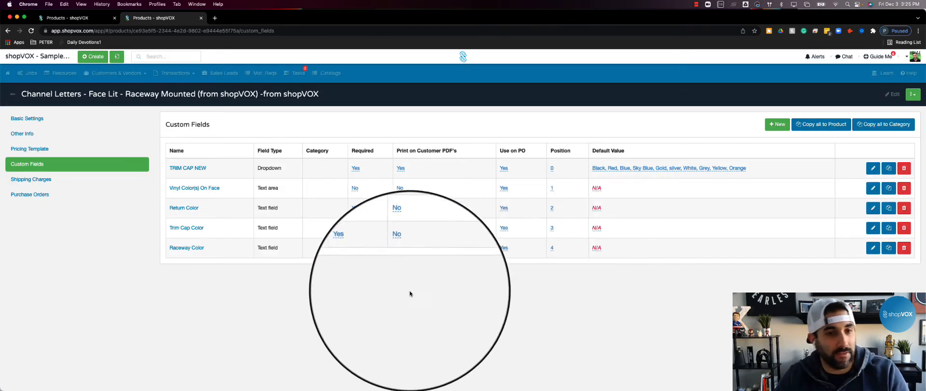
# Step: Open a new item in quote QT-1025 and load the Channel Letters - Face Lit - Raceway Mounted (from shopVOX) product into it
pyautogui.click(91, 24)
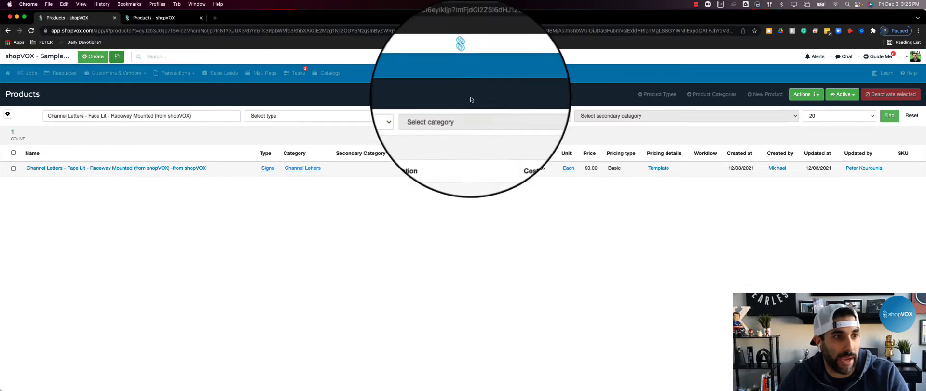
pyautogui.click(116, 58)
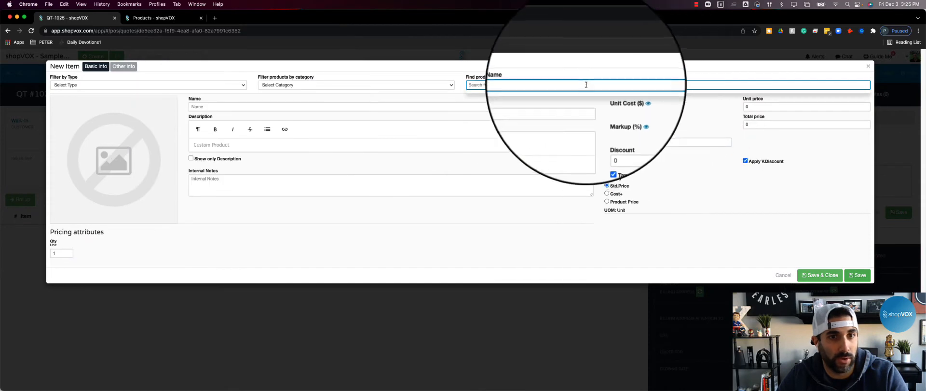
pyautogui.write('Channel Letters - Face Lit - Raceway Mounted (from shopVOX)')
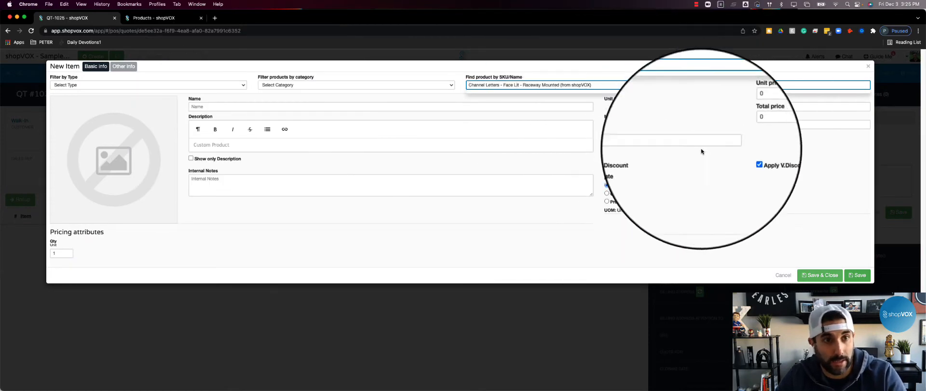
pyautogui.press('Return')
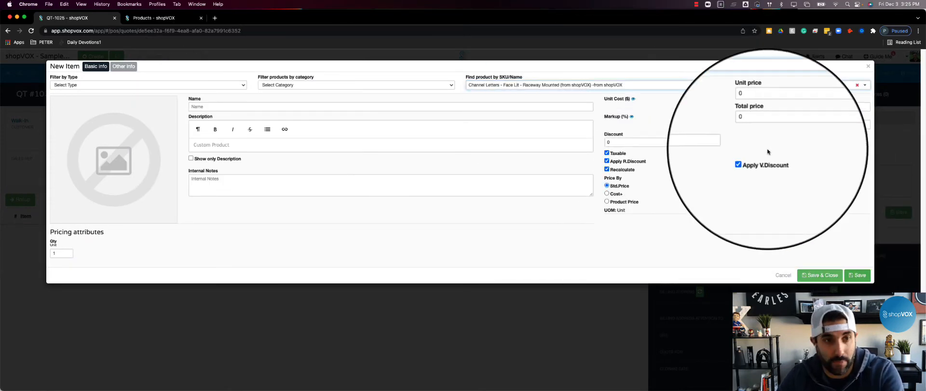
pyautogui.scroll(-2, 435, 251)
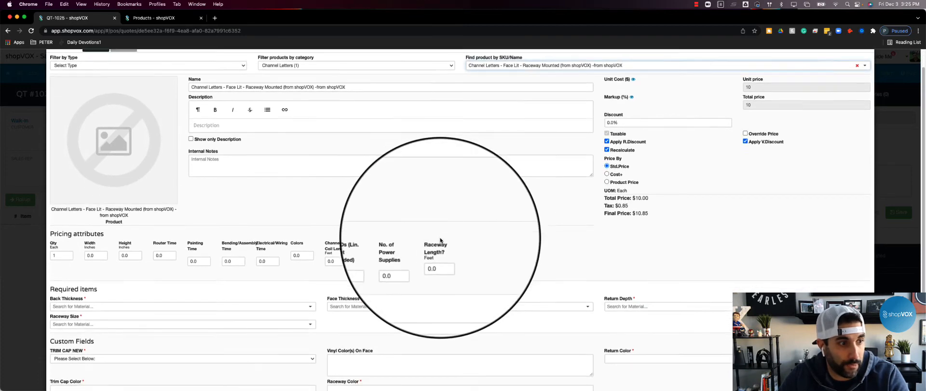
# Step: Check the choices of the item's TRIM CAP NEW custom field and select Sky Blue
pyautogui.scroll(-1, 440, 239)
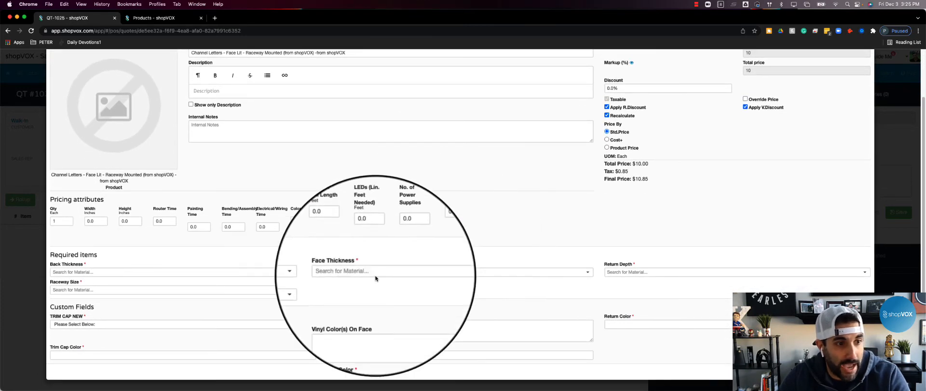
pyautogui.click(80, 317)
pyautogui.click(78, 326)
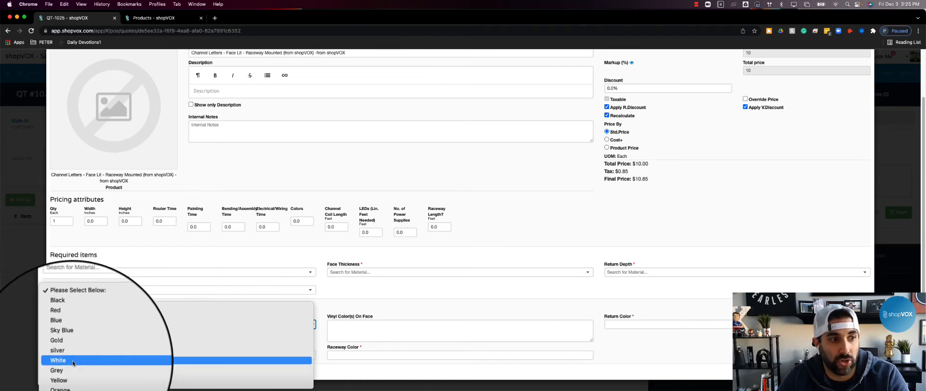
pyautogui.click(337, 292)
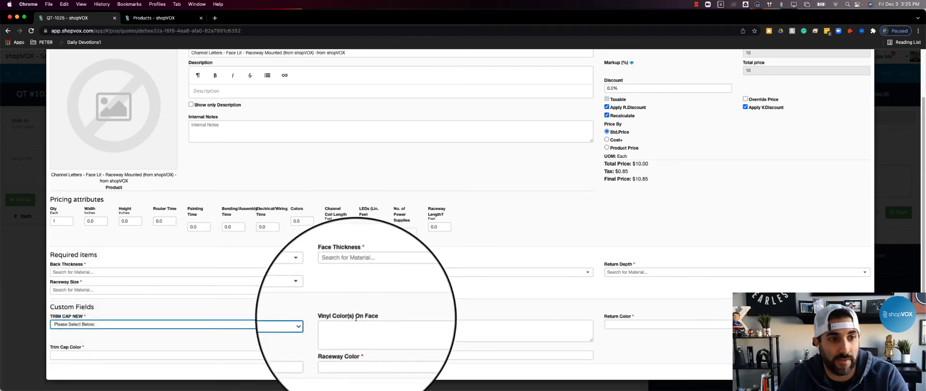
pyautogui.click(195, 358)
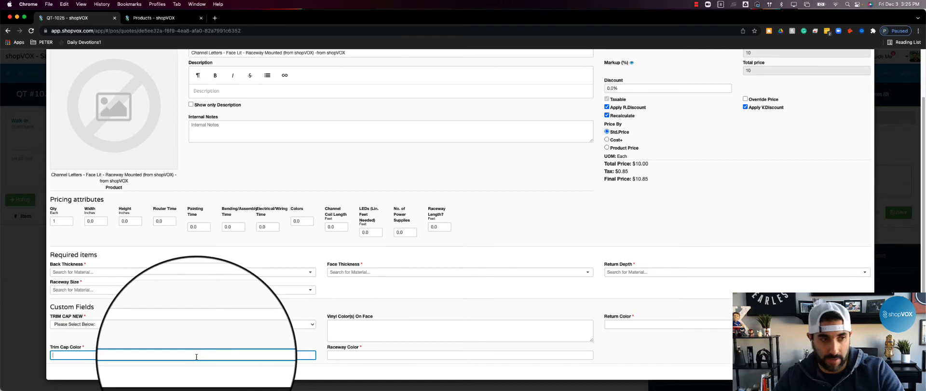
pyautogui.click(174, 324)
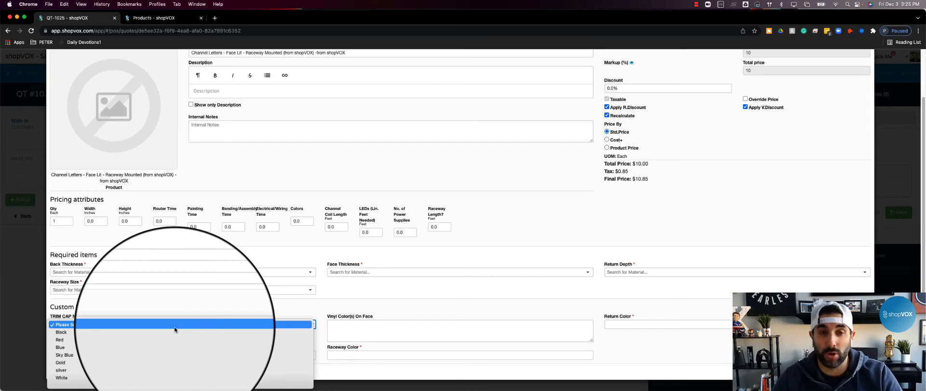
pyautogui.click(163, 355)
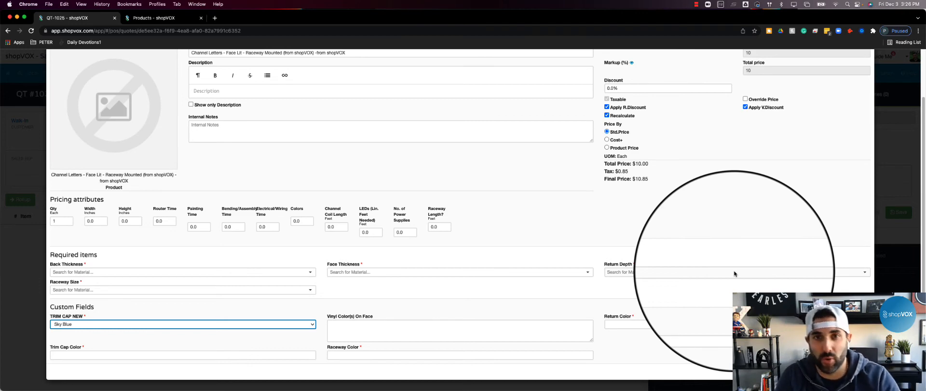
# Step: Return to the product's pricing template and review its attributes, required pricing options and items to be charged
pyautogui.click(155, 18)
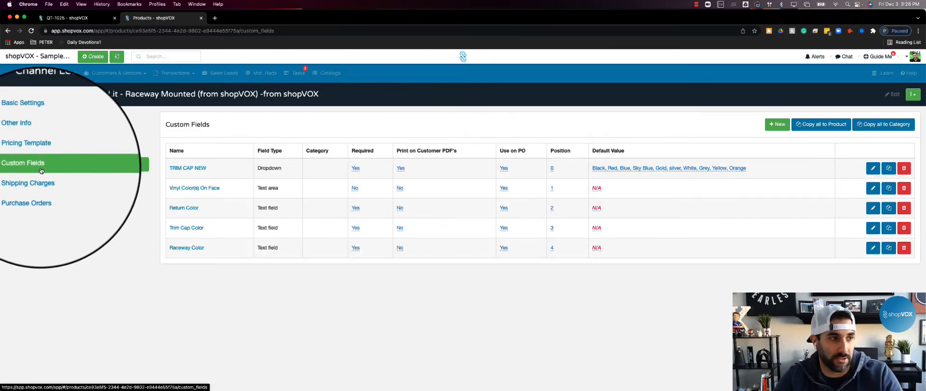
pyautogui.click(30, 148)
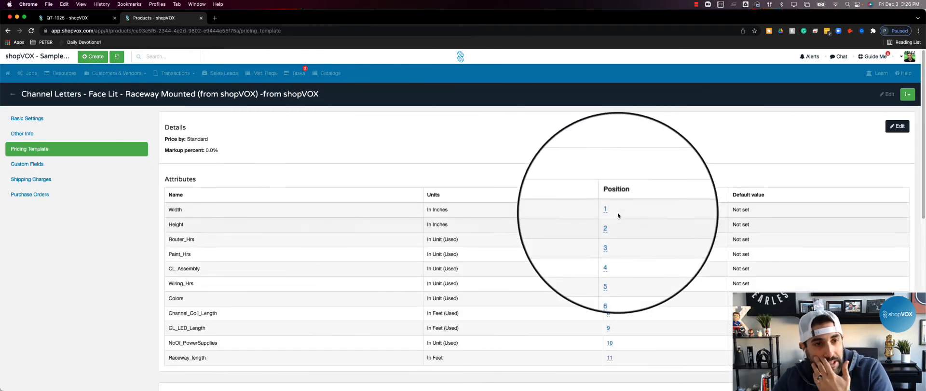
pyautogui.scroll(-1, 593, 250)
pyautogui.scroll(-3, 593, 250)
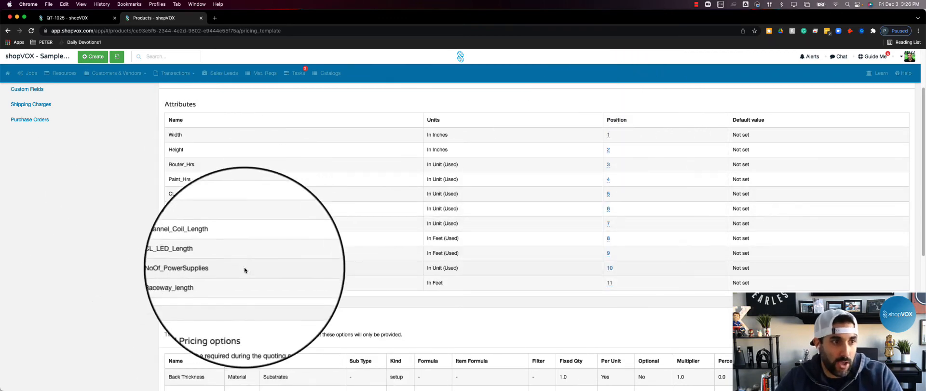
pyautogui.scroll(-7, 323, 276)
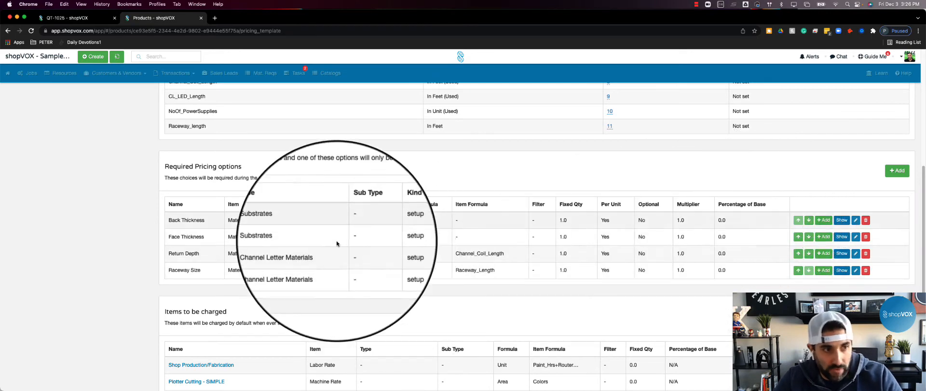
# Step: View the acceptable substrates for the Back Thickness option, try toggling Polycarbonate - .150" - Sign White, and open that material for editing
pyautogui.click(826, 220)
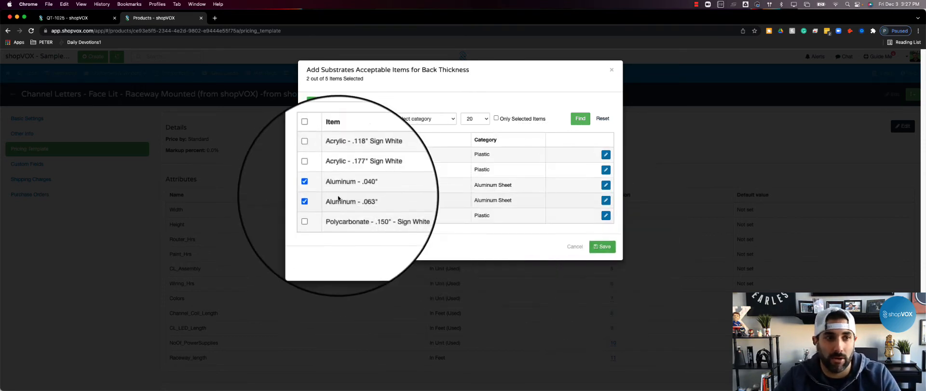
pyautogui.click(312, 216)
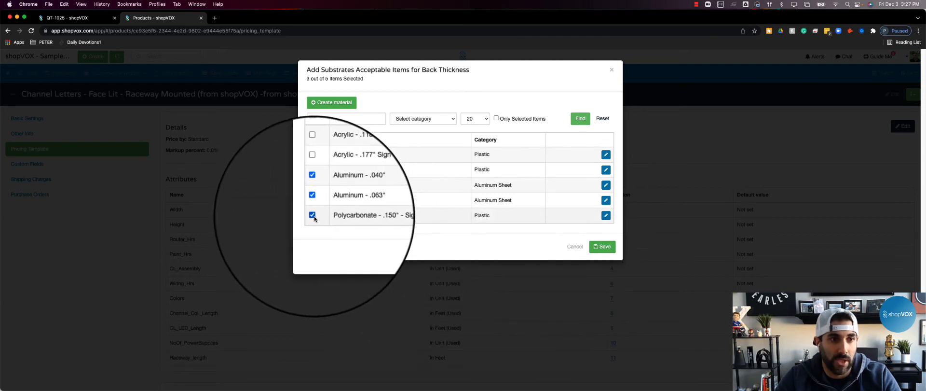
pyautogui.click(312, 215)
pyautogui.click(606, 216)
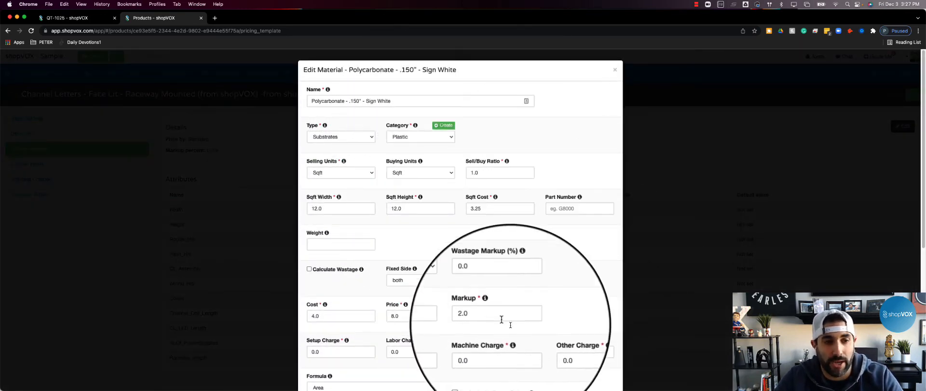
# Step: Review the cost, price, markup and available selling units of the Polycarbonate - .150" - Sign White material
pyautogui.scroll(-1, 502, 318)
pyautogui.doubleClick(342, 316)
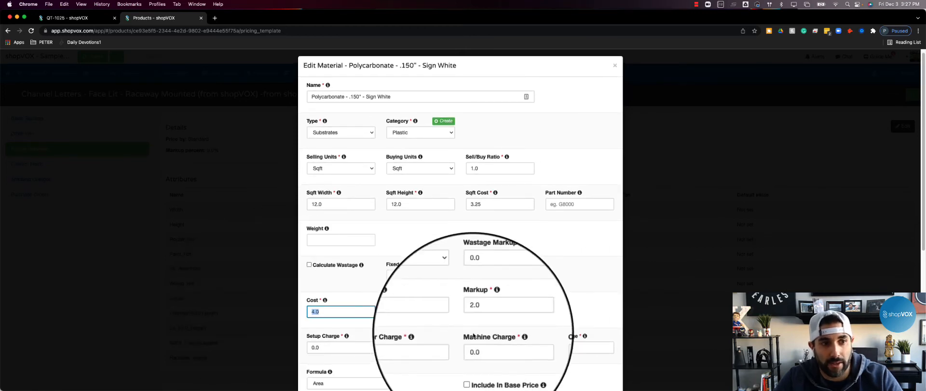
pyautogui.doubleClick(418, 315)
pyautogui.click(504, 315)
pyautogui.doubleClick(502, 312)
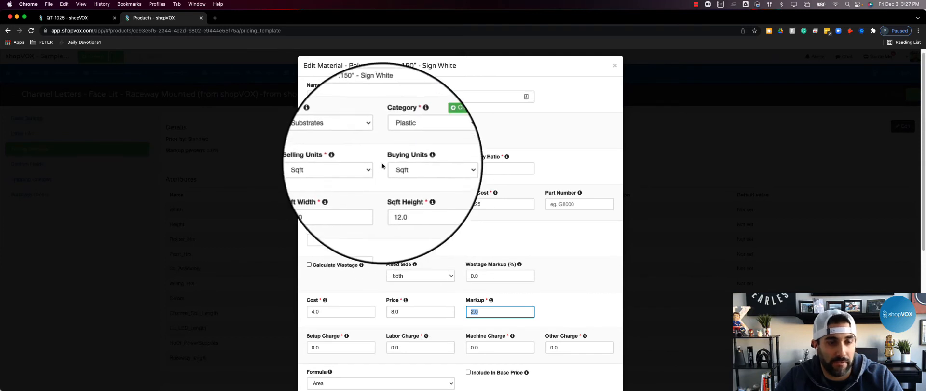
pyautogui.click(323, 169)
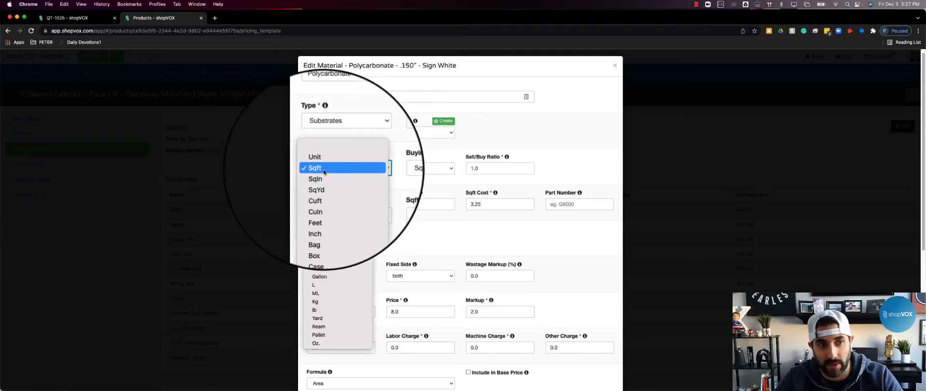
pyautogui.click(421, 148)
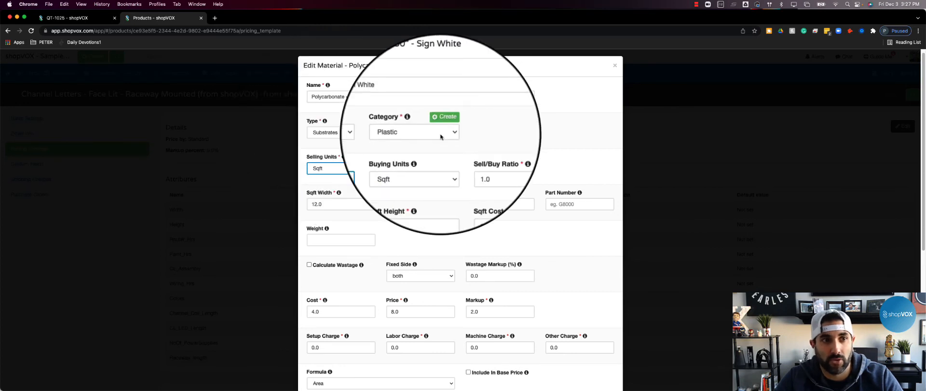
# Step: Close the material without editing it, save the Back Thickness acceptable substrates, and look over the pricing template's attributes and required options
pyautogui.click(615, 67)
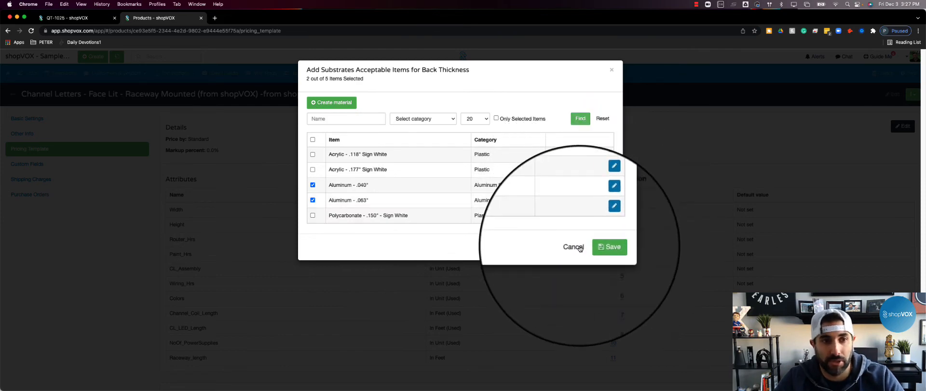
pyautogui.click(607, 247)
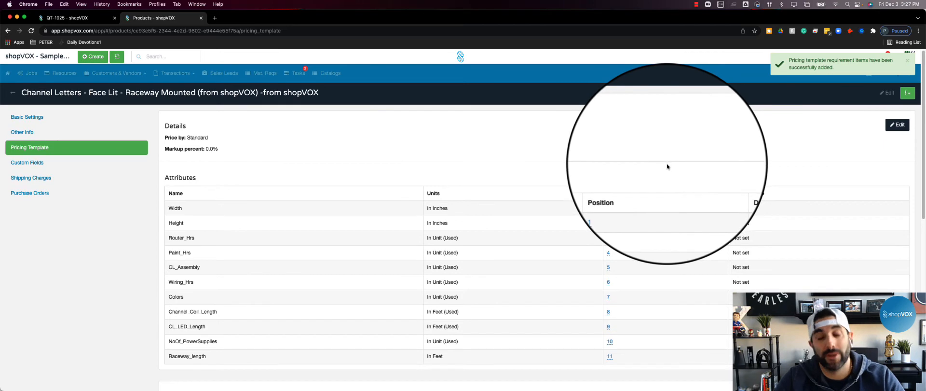
pyautogui.scroll(-2, 666, 169)
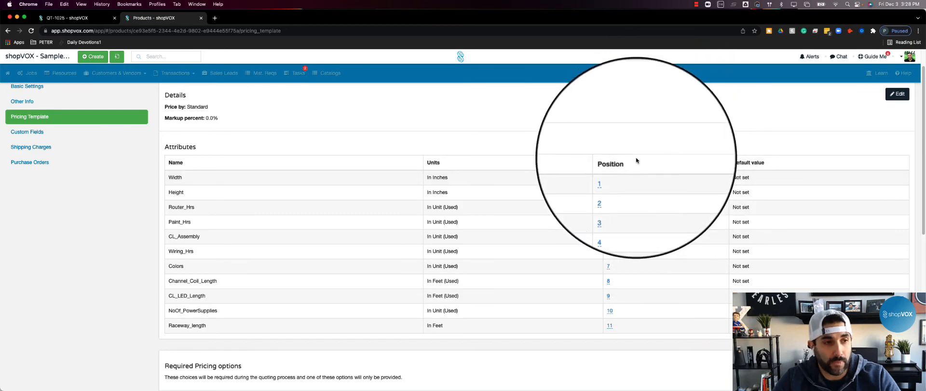
pyautogui.scroll(-5, 635, 159)
pyautogui.scroll(-12, 341, 249)
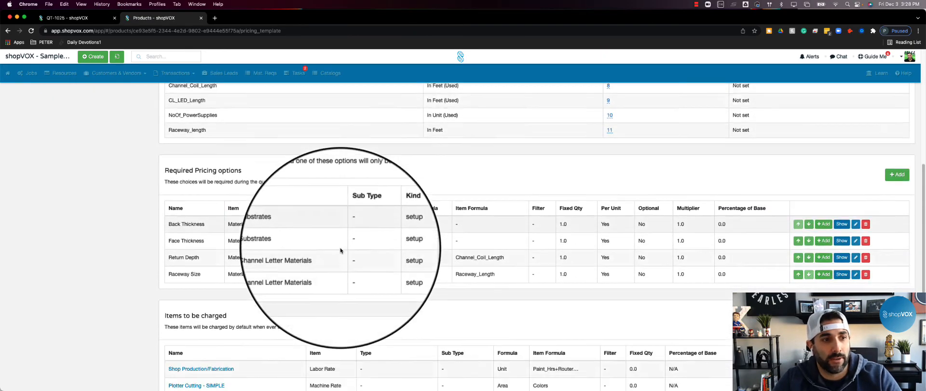
pyautogui.scroll(20, 341, 250)
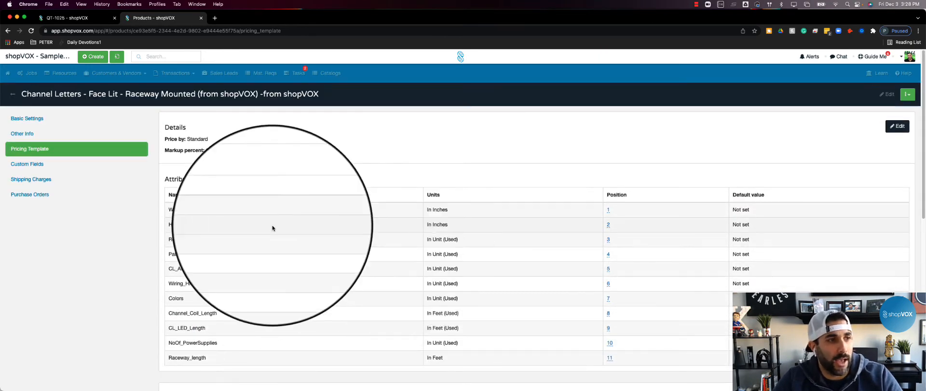
# Step: Open the product's Other Info and examine its SKU, weight, production details and shopping cart description fields
pyautogui.click(35, 137)
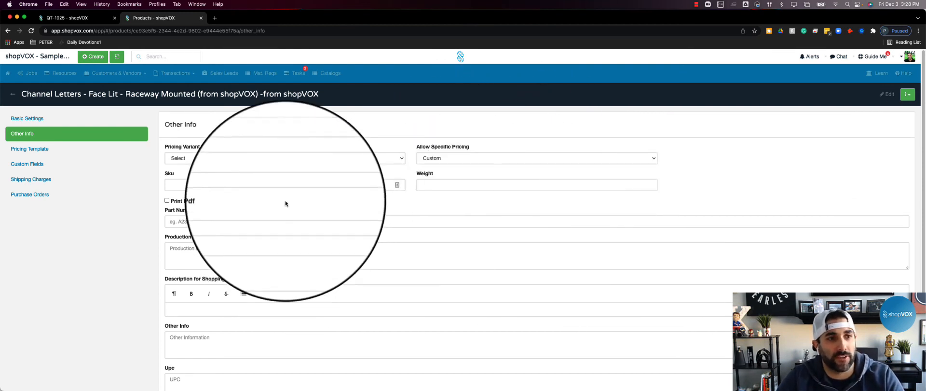
pyautogui.click(351, 186)
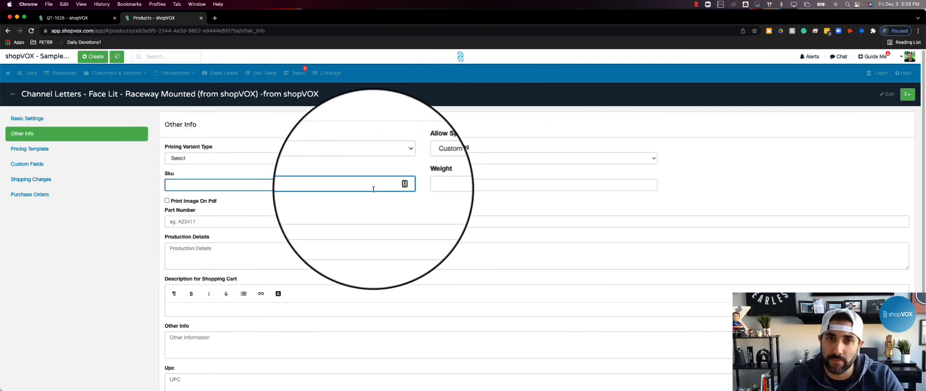
pyautogui.click(451, 186)
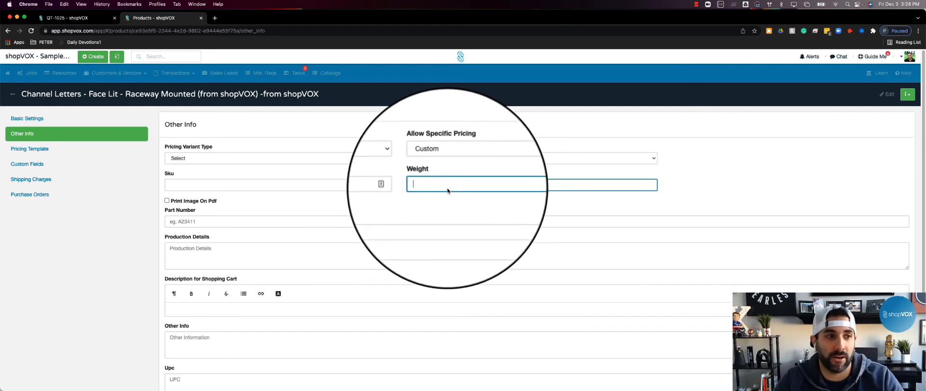
pyautogui.click(282, 253)
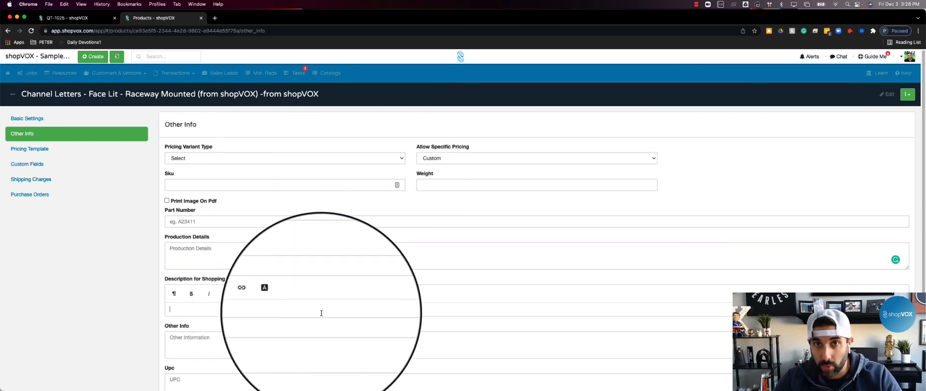
pyautogui.scroll(-1, 302, 338)
pyautogui.scroll(-5, 296, 345)
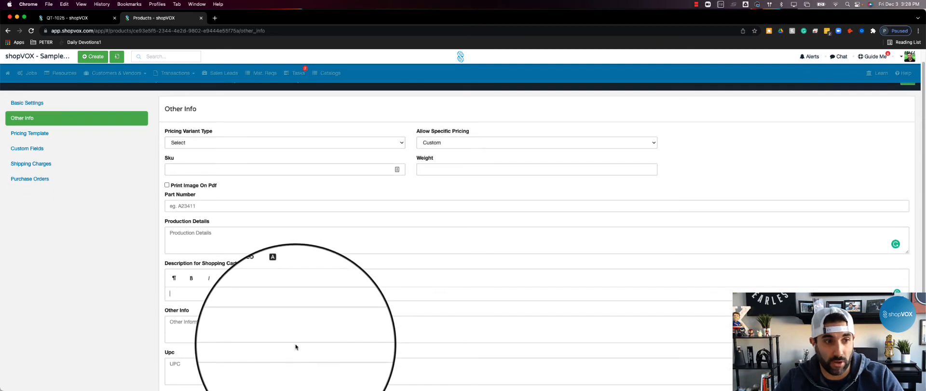
# Step: Check the product's UPC and Video URL fields and enable Share With Vox Community
pyautogui.click(250, 275)
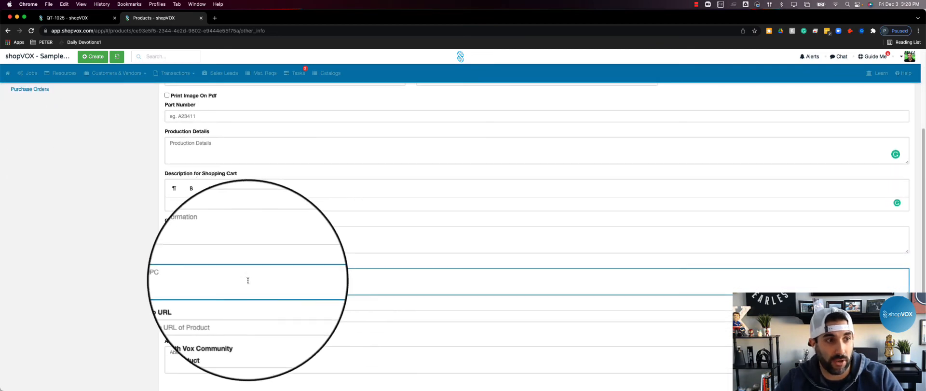
pyautogui.click(257, 317)
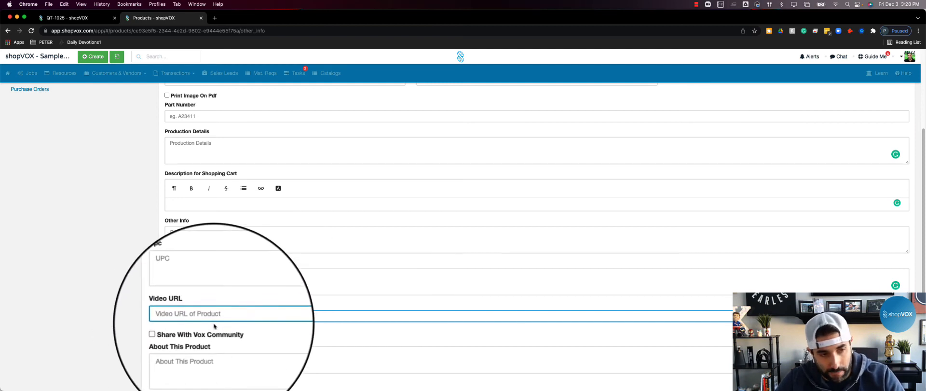
pyautogui.click(167, 331)
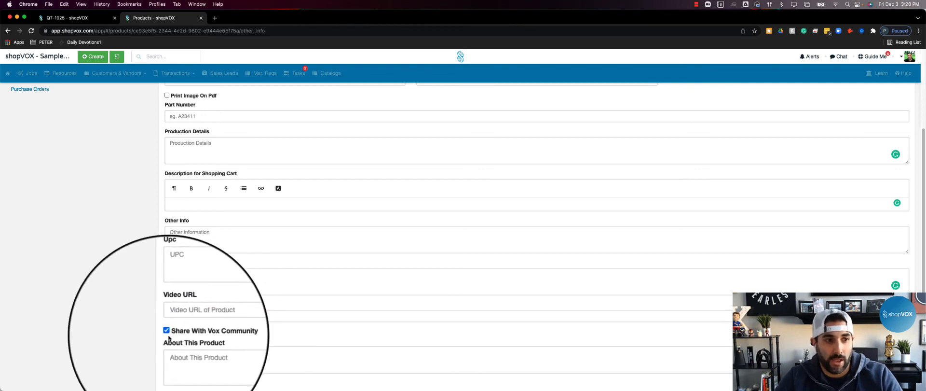